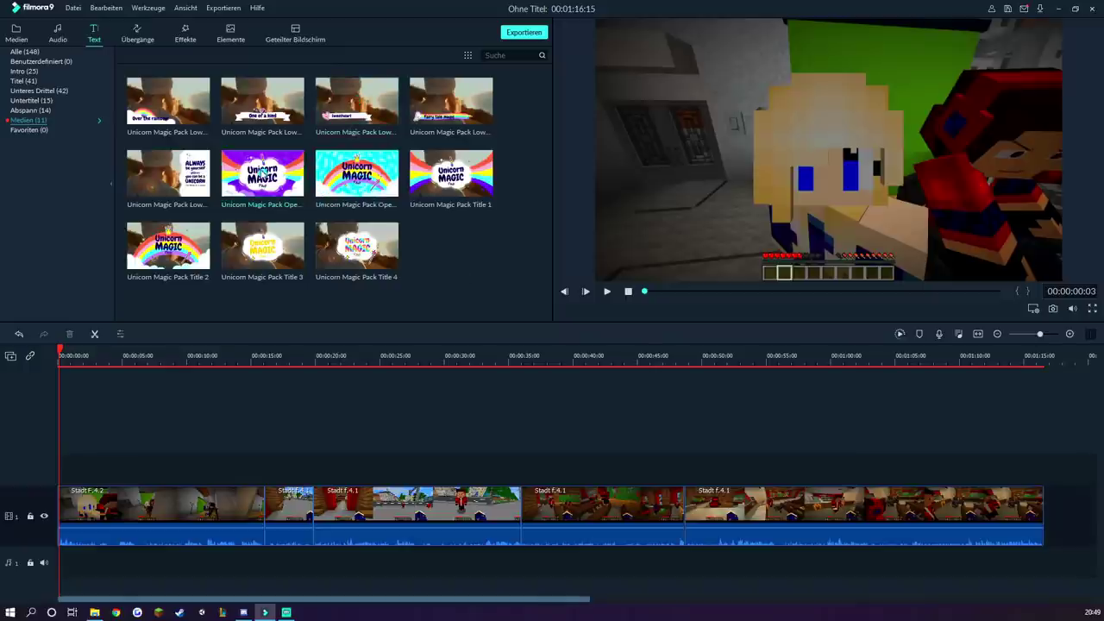
# Add the Unicorn Magic Pack Opener 1 title at the start of the second video track and change its first line to "Mein neuer"
pyautogui.click(261, 174)
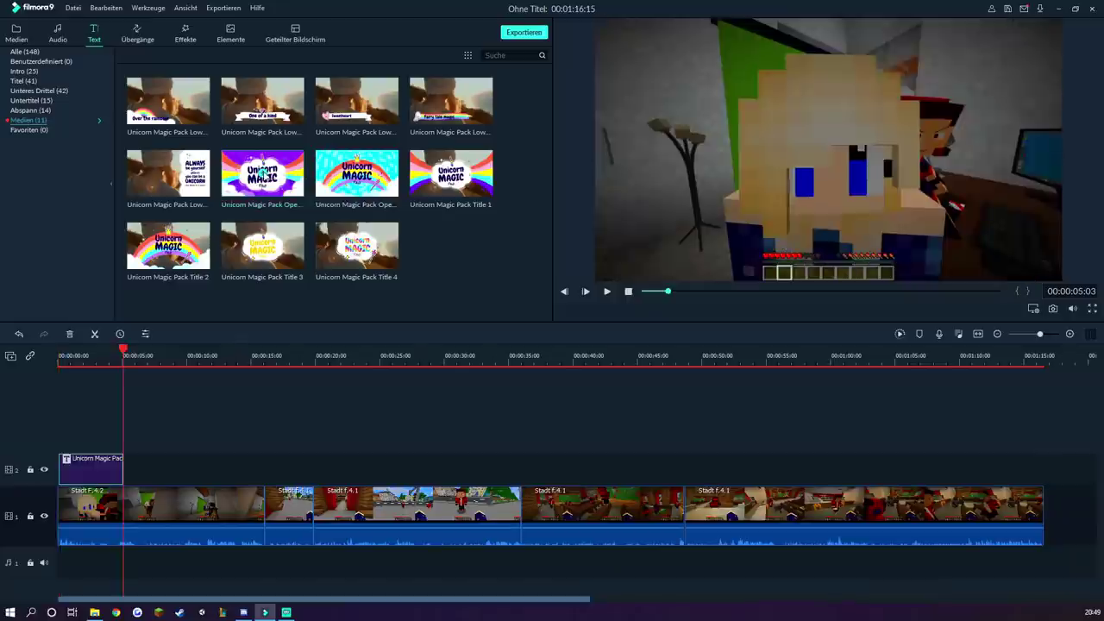
pyautogui.doubleClick(90, 466)
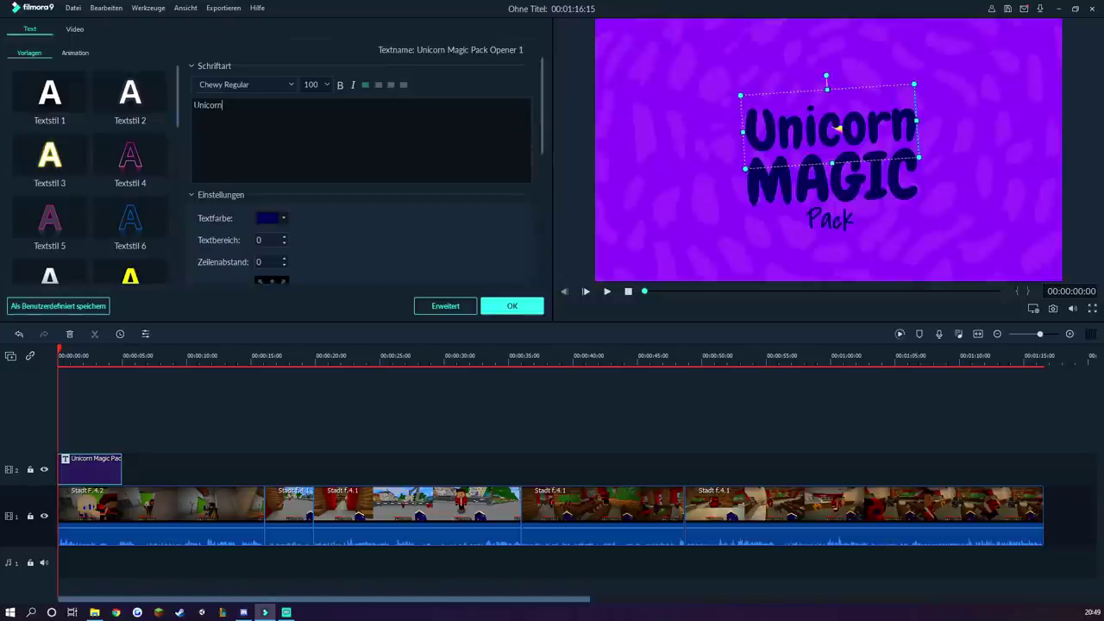
pyautogui.doubleClick(836, 128)
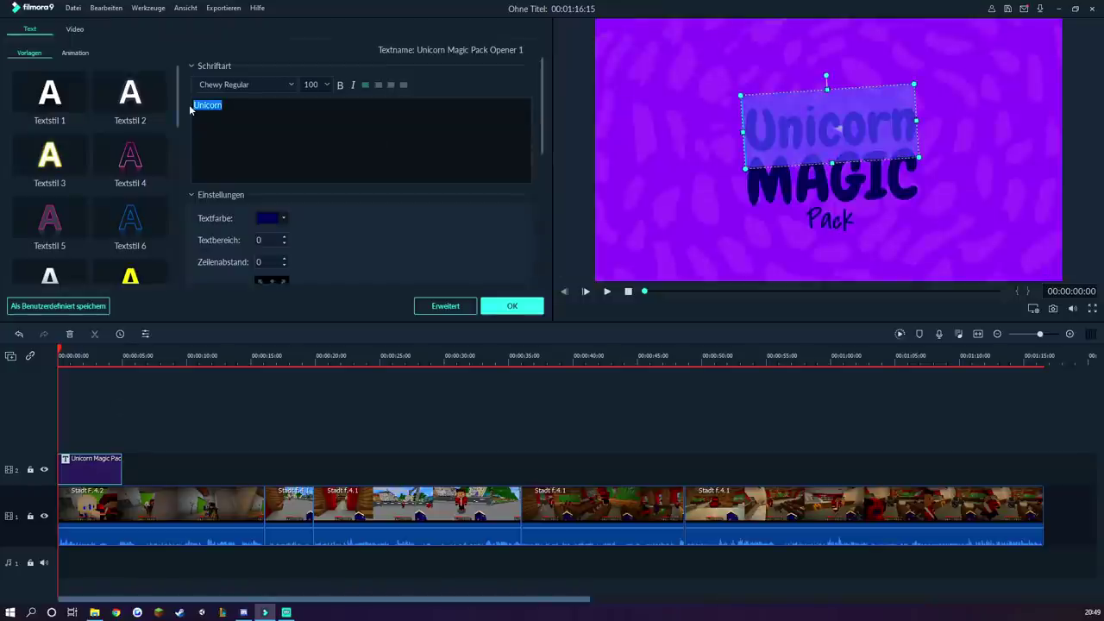
pyautogui.write('Mein neuer')
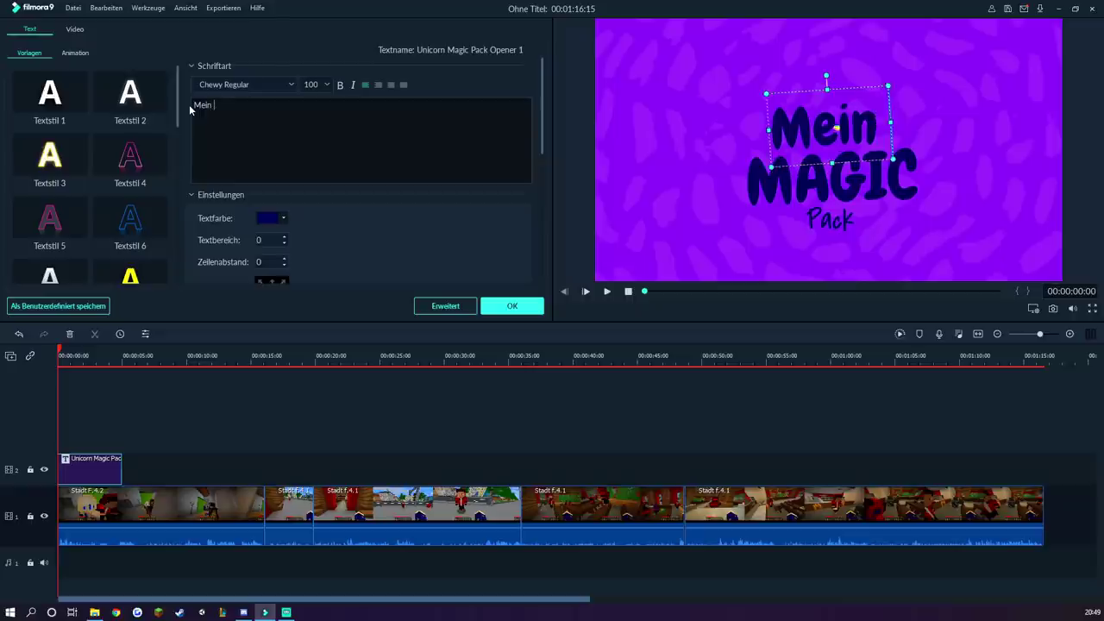
# Replace the title's middle line "MAGIC" with "Bester Youtuber"
pyautogui.click(828, 174)
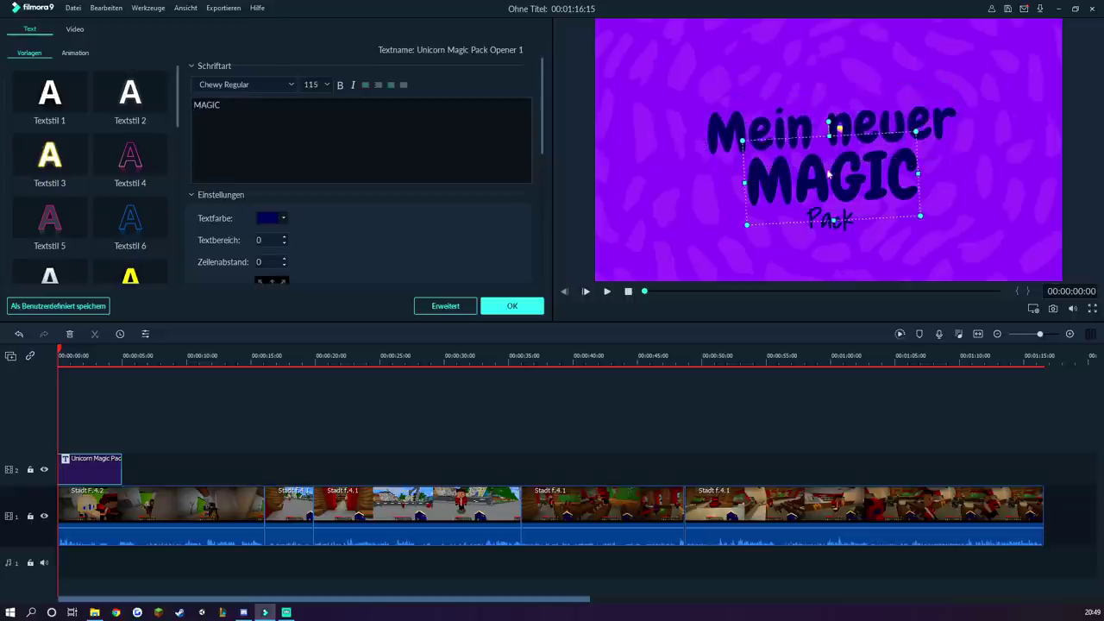
pyautogui.moveTo(829, 179); pyautogui.dragTo(830, 180)
pyautogui.hotkey('ctrl', 'a')
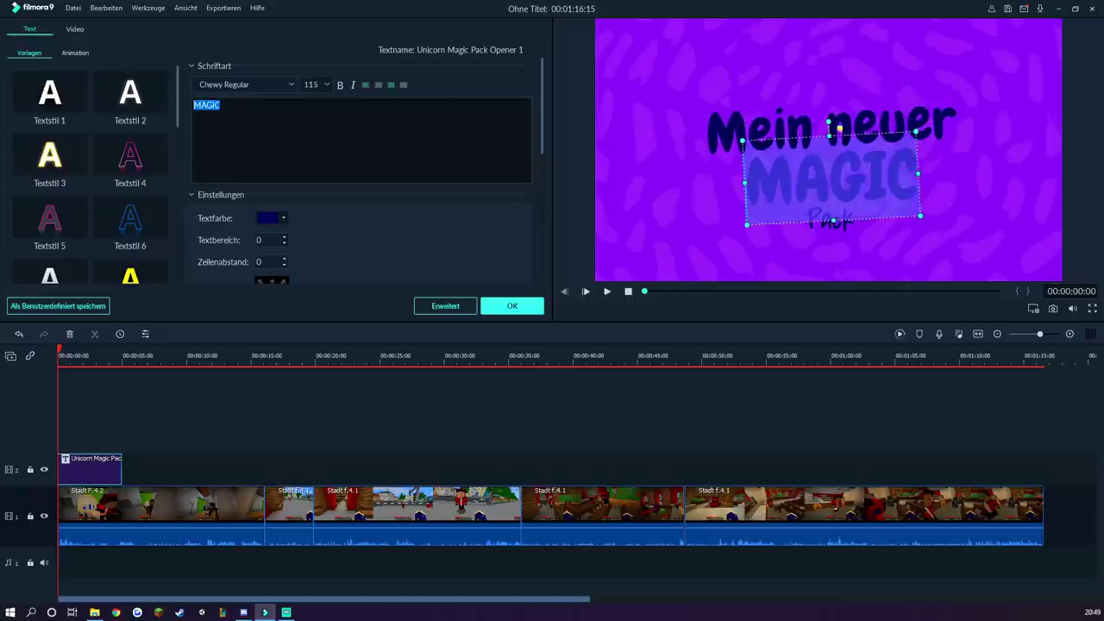
pyautogui.write('Bester')
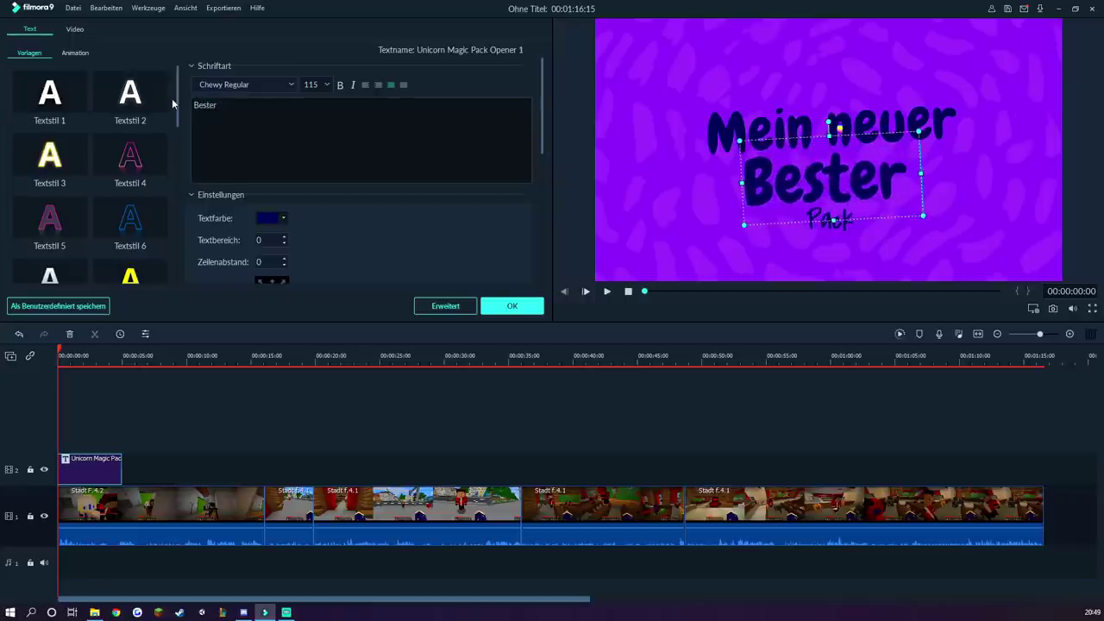
pyautogui.write(' Youtuber')
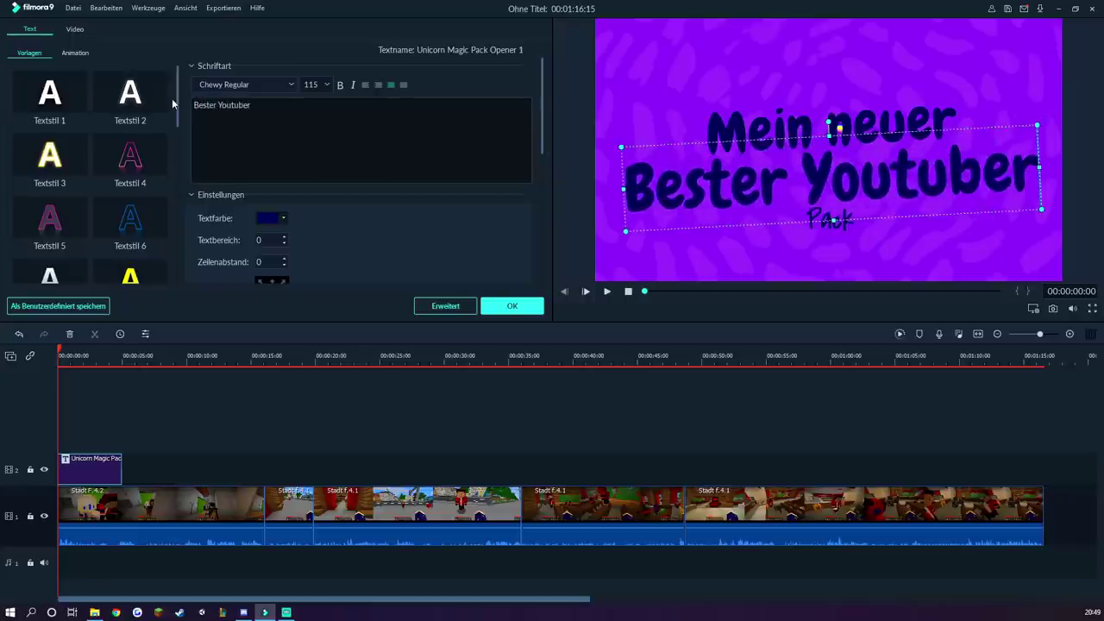
# Replace the title's last line "Pack" with "Freund"
pyautogui.click(860, 228)
pyautogui.hotkey('ctrl', 'a')
pyautogui.write('Freunde')
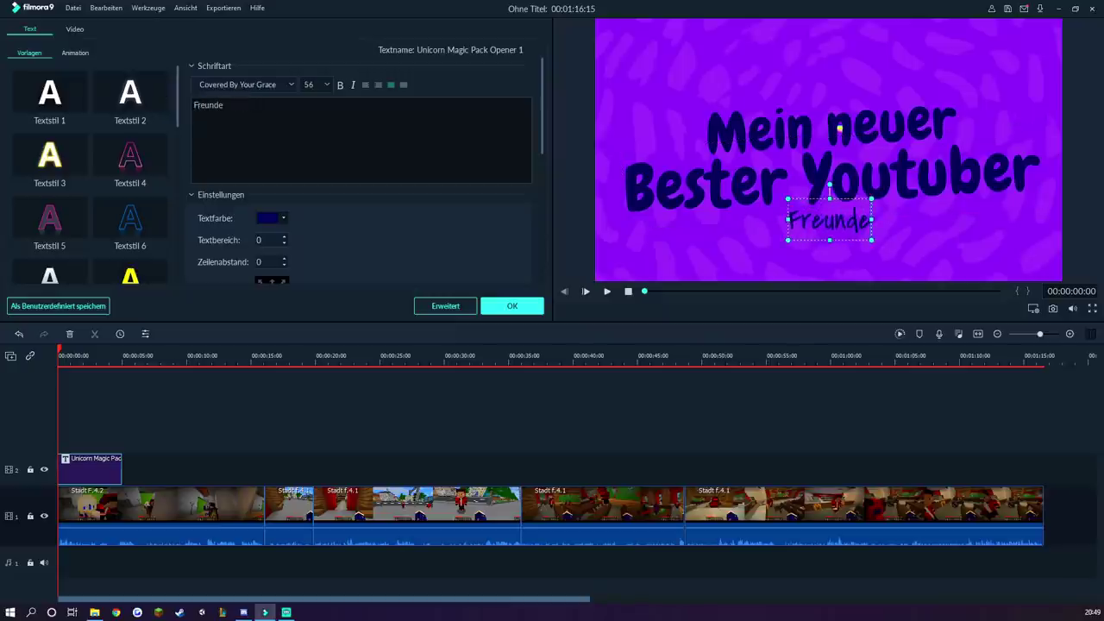
pyautogui.press('BackSpace')
# Set the "Freund" line's font size to 100, nudge it slightly downward, apply the title changes and preview the opener
pyautogui.click(327, 86)
pyautogui.click(325, 86)
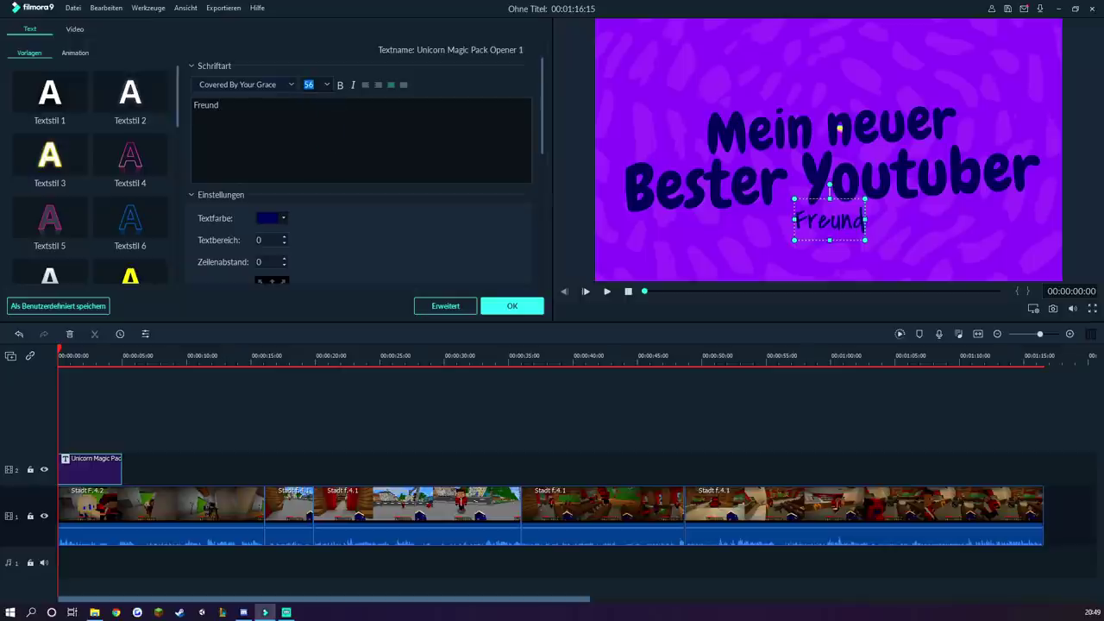
pyautogui.write('100')
pyautogui.press('Return')
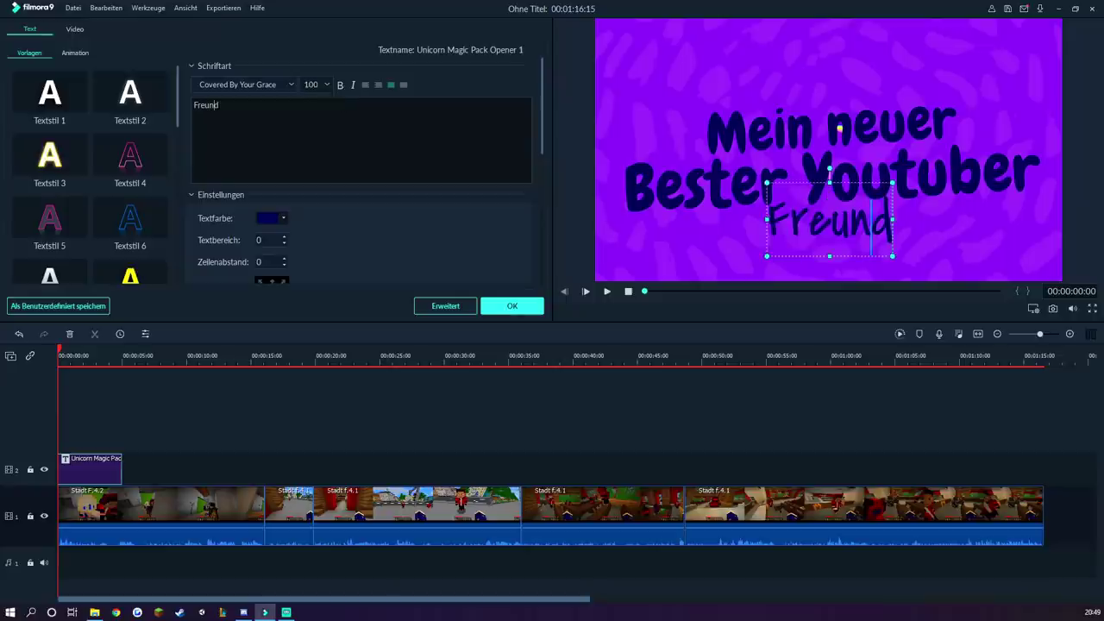
pyautogui.moveTo(849, 182); pyautogui.dragTo(849, 188)
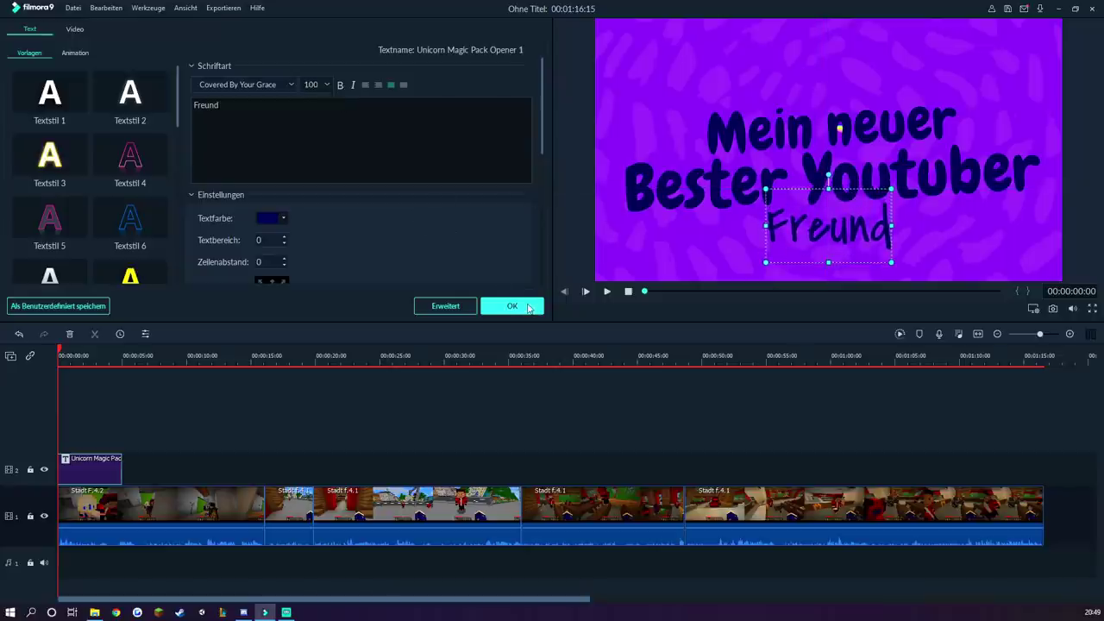
pyautogui.click(512, 306)
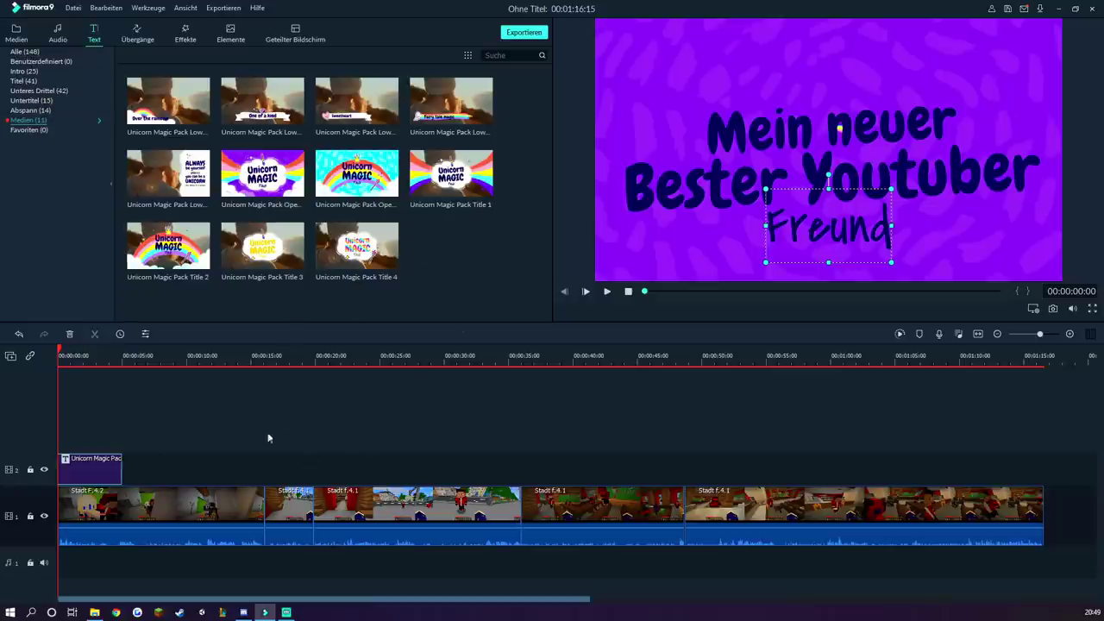
pyautogui.click(607, 292)
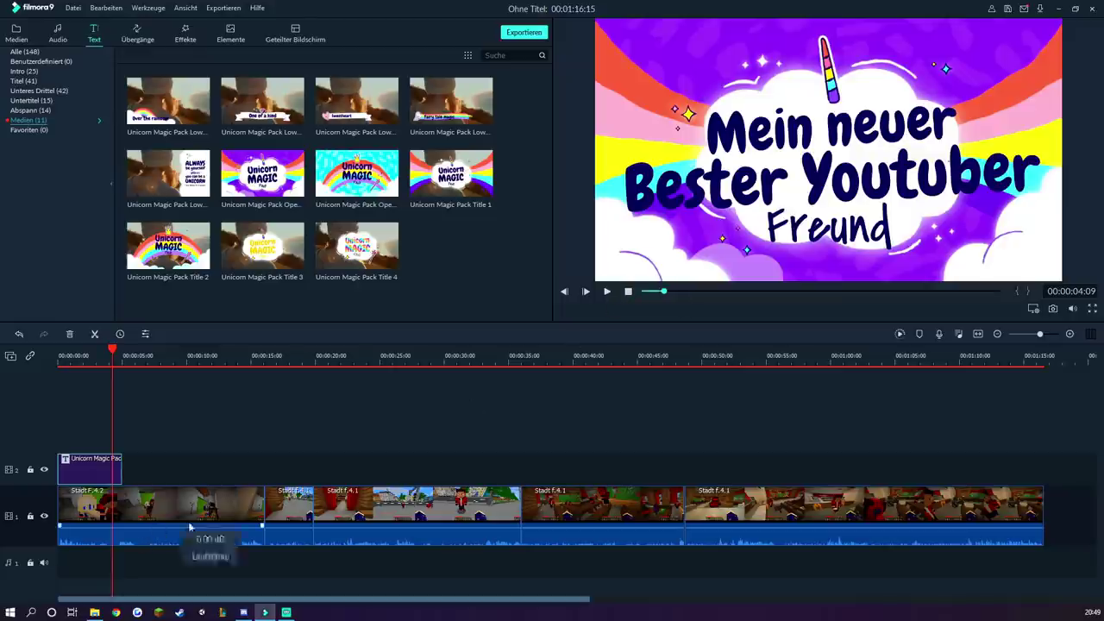
# Shift all clips on the first video track to start where the opener title ends, and play the project from the beginning
pyautogui.click(956, 544)
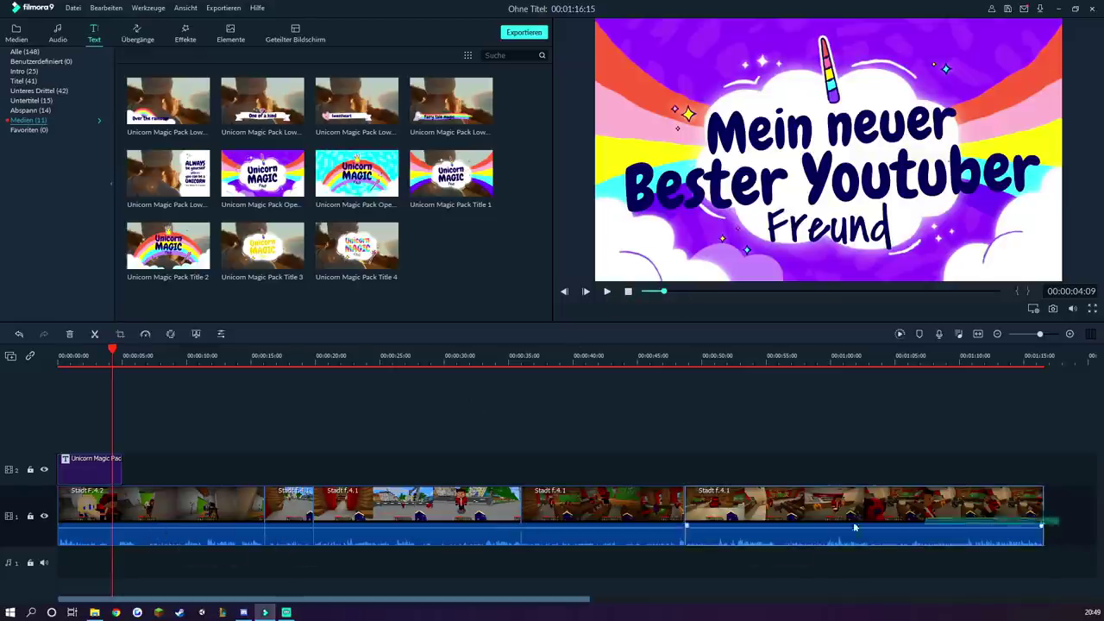
pyautogui.hotkey('ctrl', 'a')
pyautogui.moveTo(173, 517); pyautogui.dragTo(236, 516)
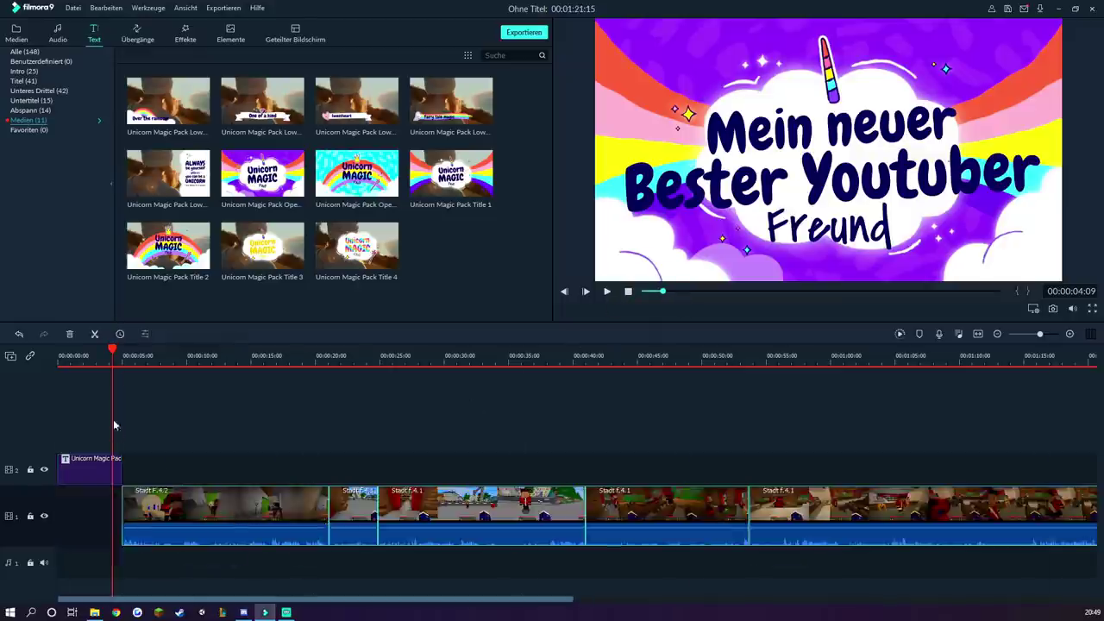
pyautogui.press('Home')
pyautogui.press('space')
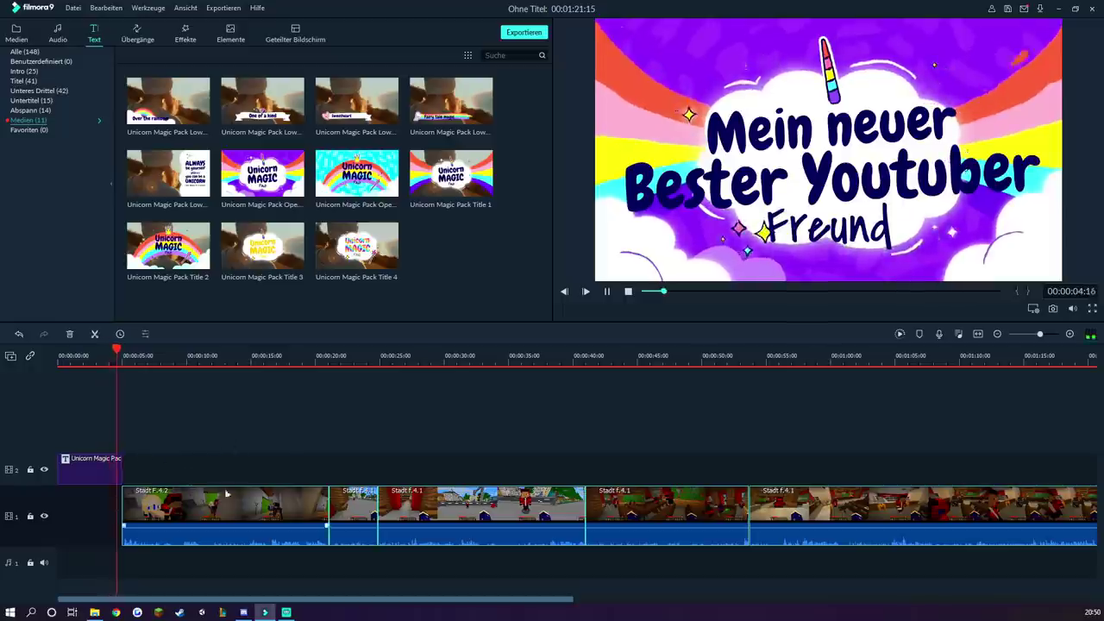
# Place the winged heart element from the Unicorn Magic Pack on the second video track directly after the opener title
pyautogui.click(240, 33)
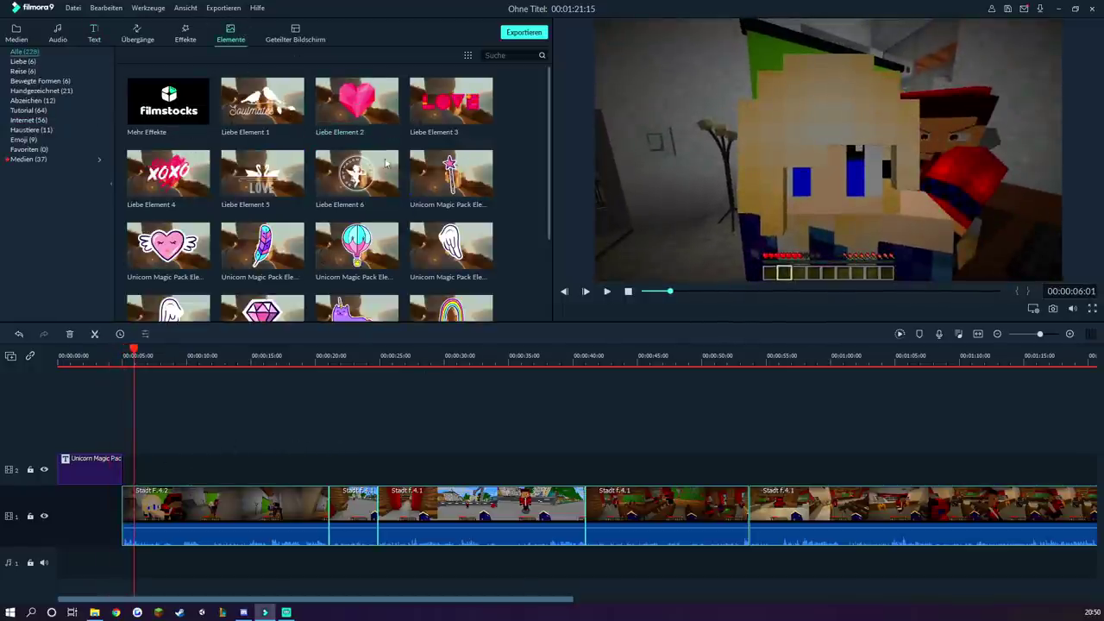
pyautogui.click(31, 161)
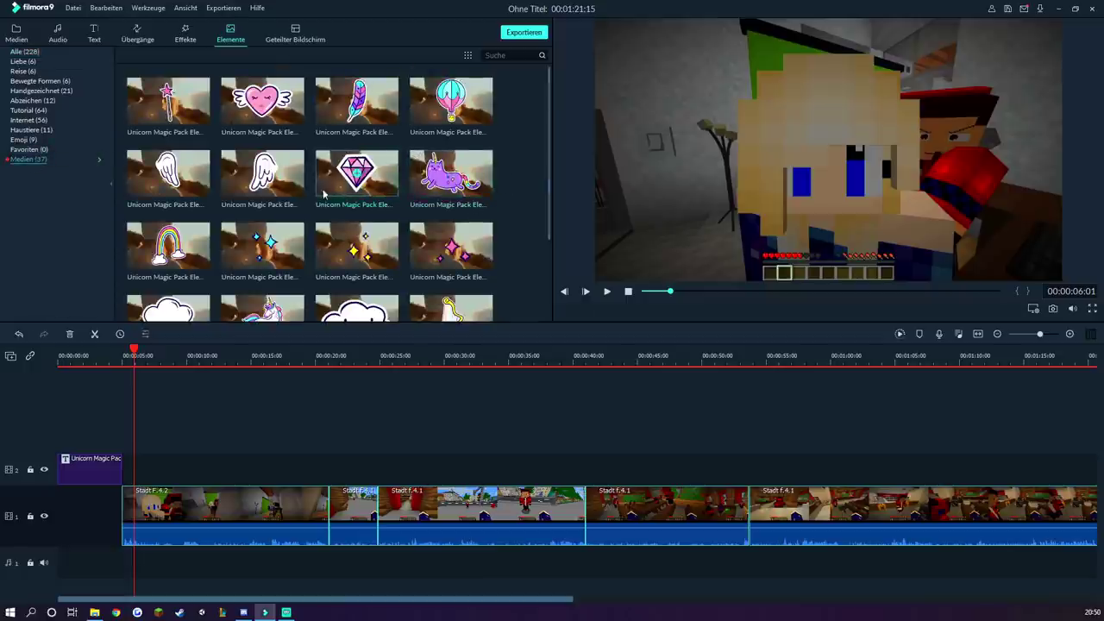
pyautogui.scroll(-5, 354, 199)
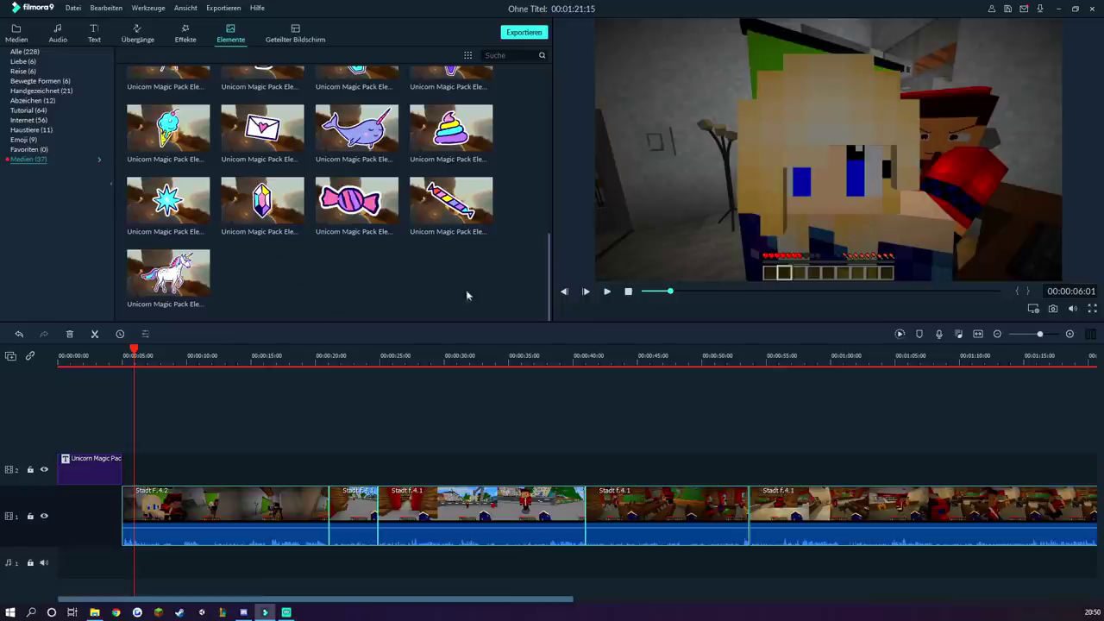
pyautogui.scroll(5, 428, 294)
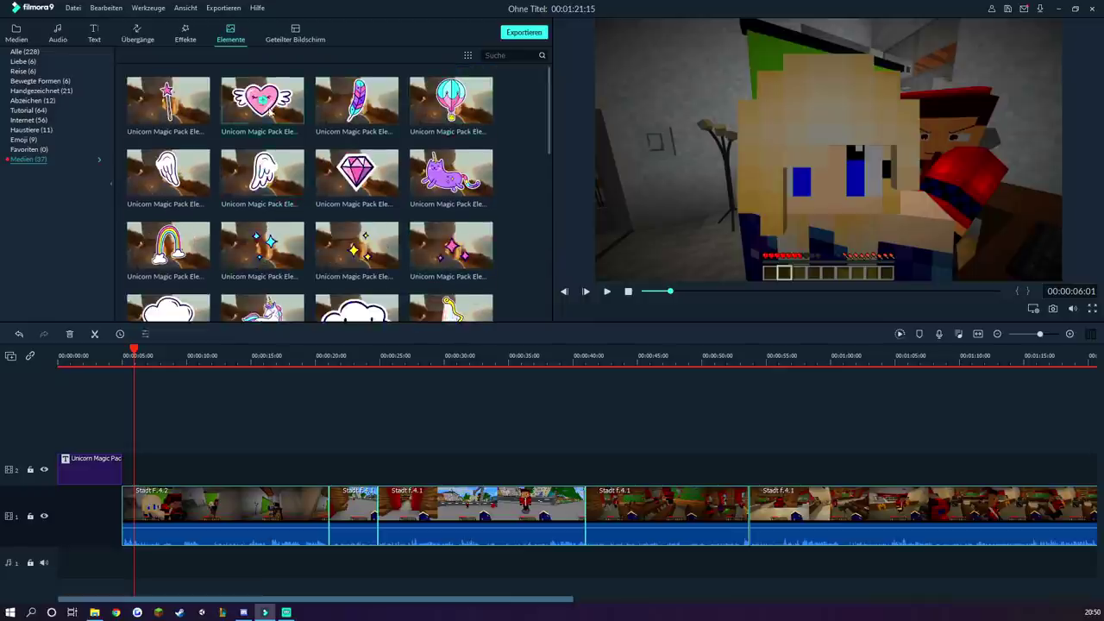
pyautogui.moveTo(252, 100); pyautogui.dragTo(123, 471)
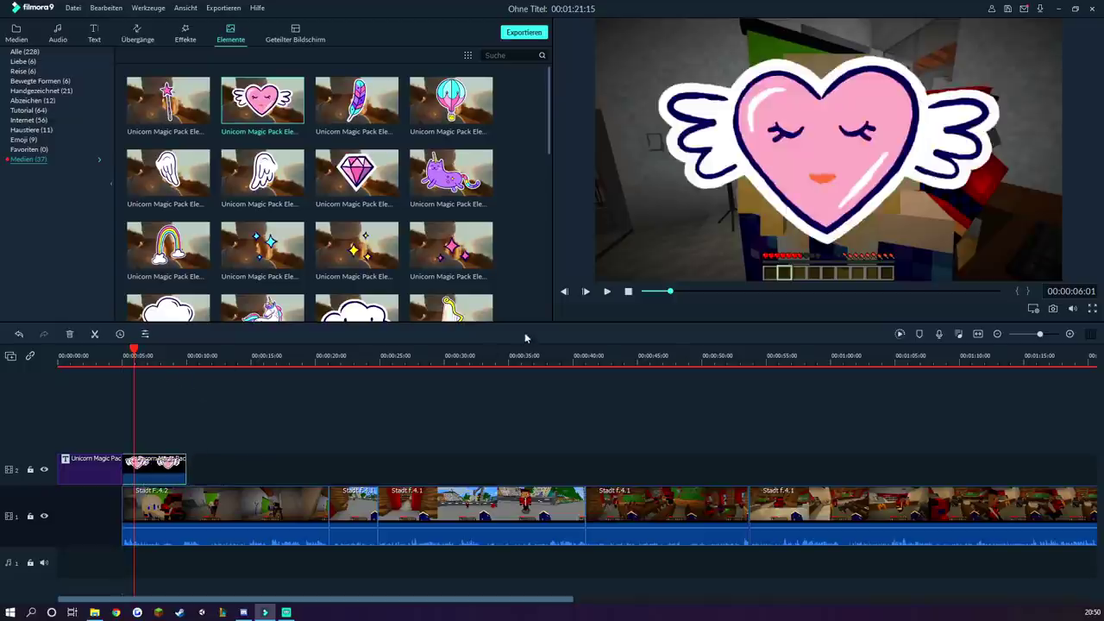
# Shrink the winged heart and move it to the upper-left corner of the video frame
pyautogui.click(839, 155)
pyautogui.moveTo(1031, 19); pyautogui.dragTo(854, 164)
pyautogui.moveTo(750, 216); pyautogui.dragTo(702, 78)
# Place the pink diamond element on a new third video track at 00:00:08:21, overlapping the end of the heart, and preview it
pyautogui.press('space')
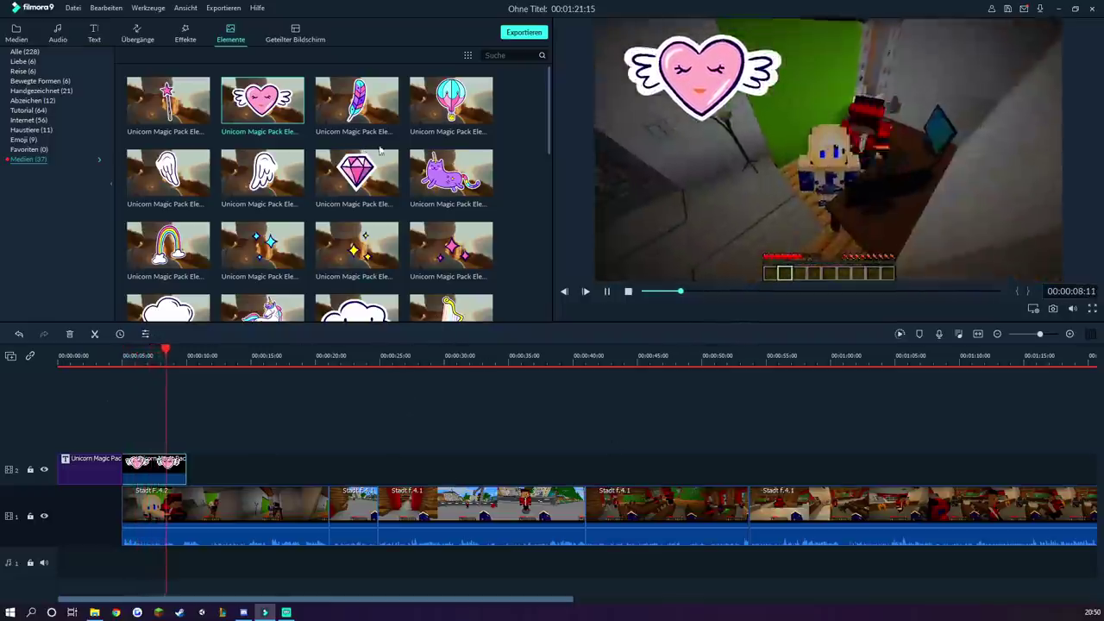
pyautogui.moveTo(362, 177); pyautogui.dragTo(202, 471)
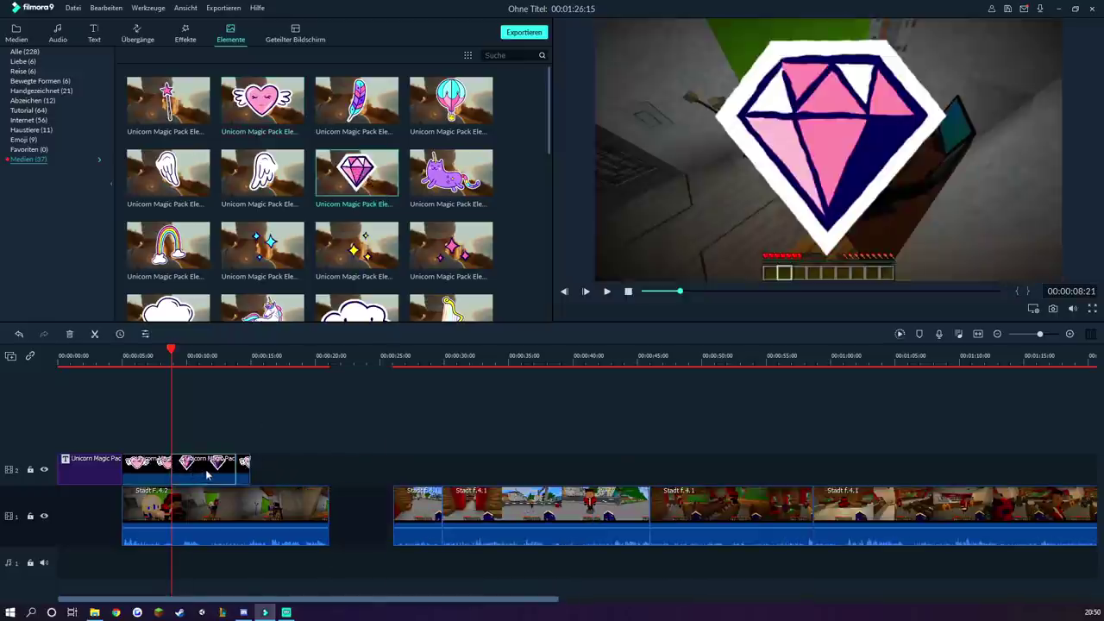
pyautogui.hotkey('ctrl', 'z')
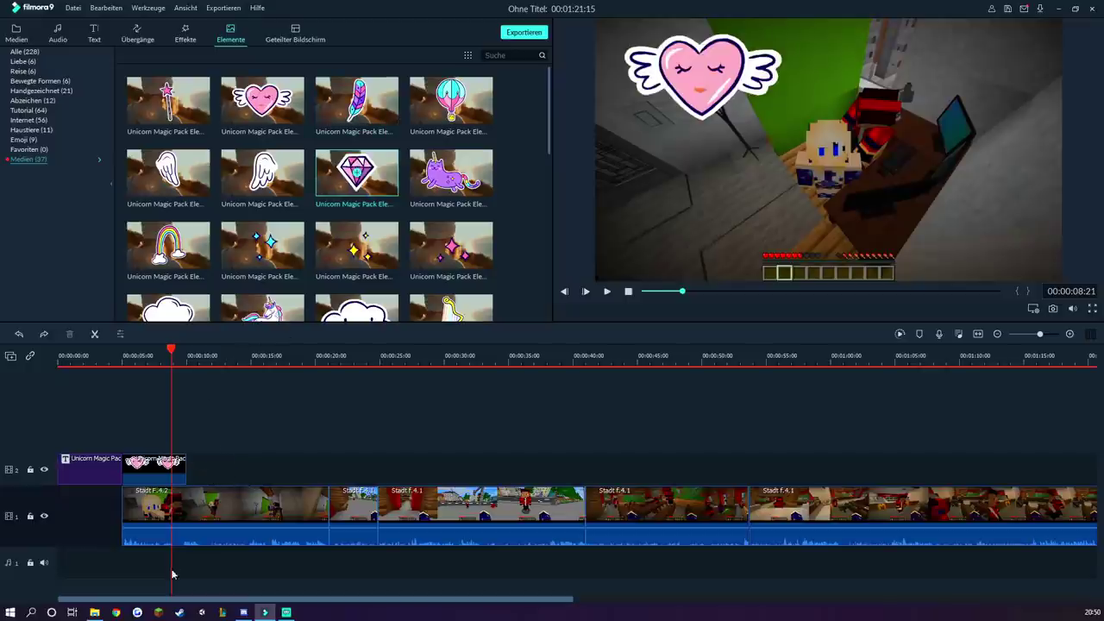
pyautogui.moveTo(343, 182); pyautogui.dragTo(207, 437)
pyautogui.press('space')
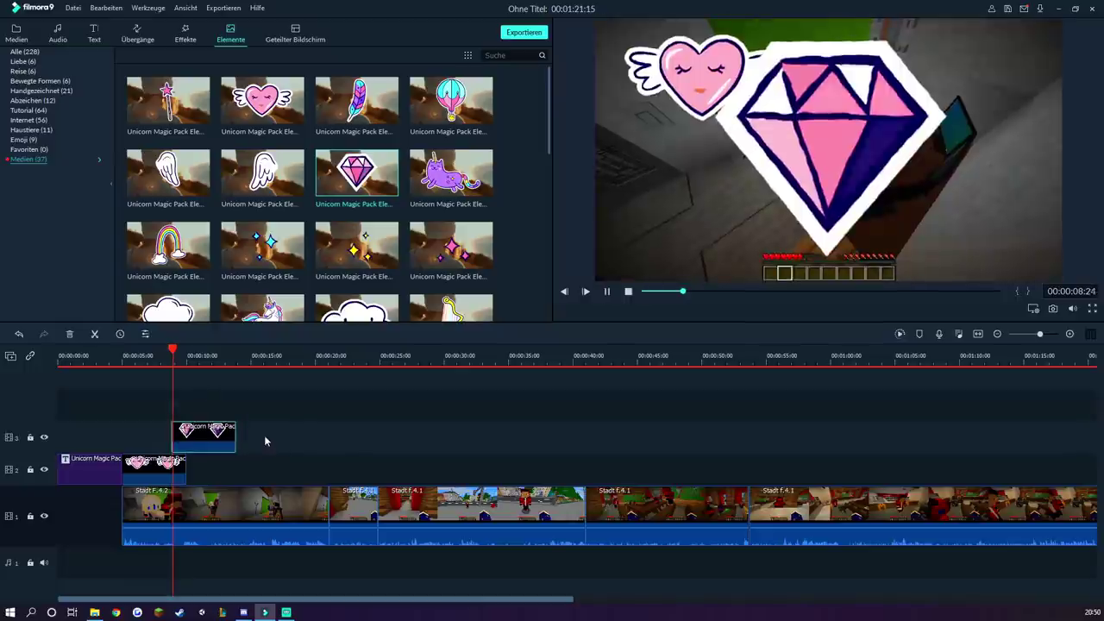
pyautogui.press('space')
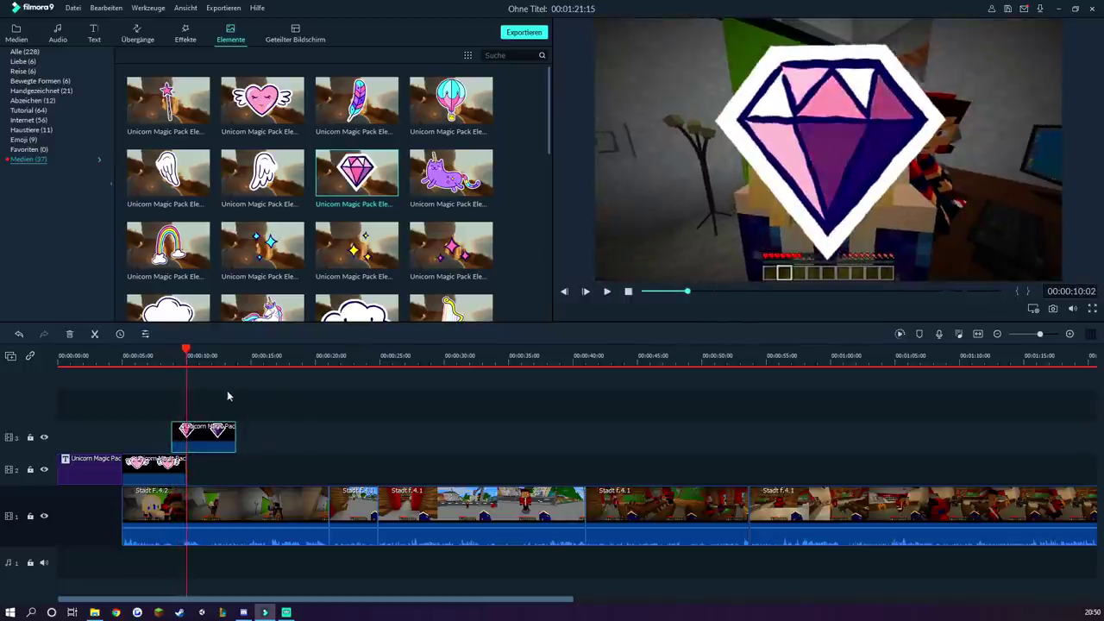
# Shrink the diamond, move it to the lower-right corner of the video frame and preview it
pyautogui.click(868, 136)
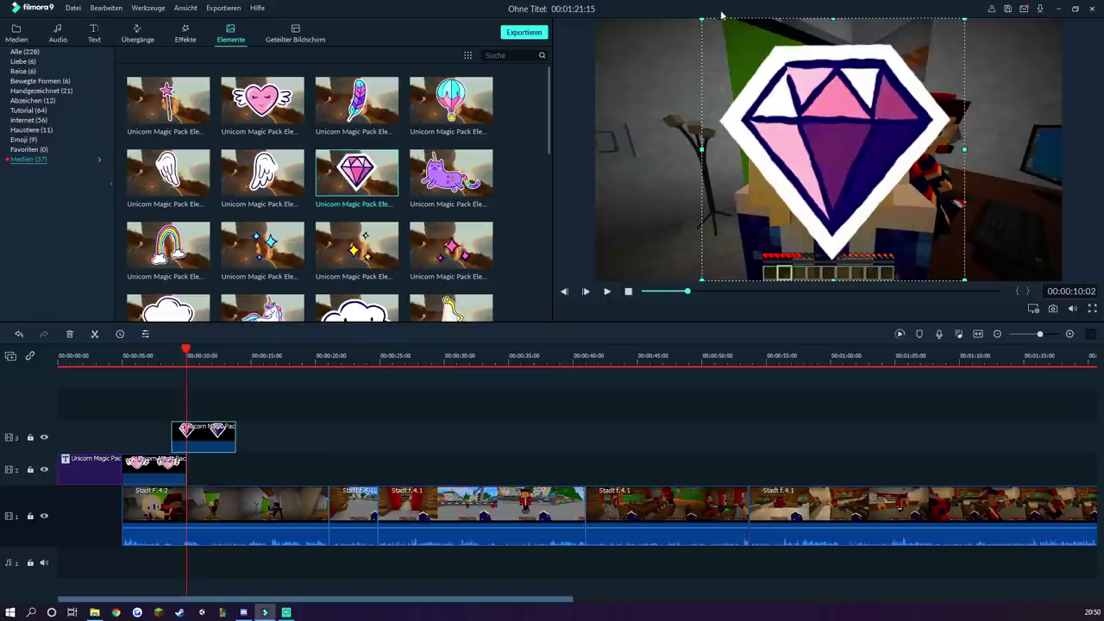
pyautogui.moveTo(697, 15); pyautogui.dragTo(798, 103)
pyautogui.moveTo(881, 182); pyautogui.dragTo(977, 183)
pyautogui.moveTo(902, 127); pyautogui.dragTo(925, 149)
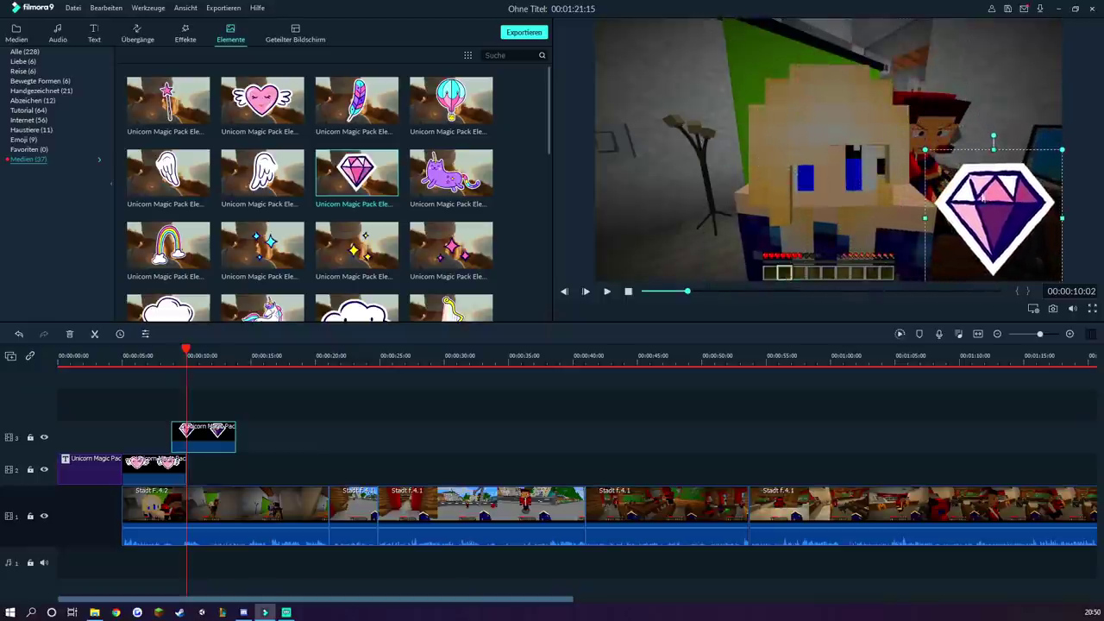
pyautogui.click(607, 292)
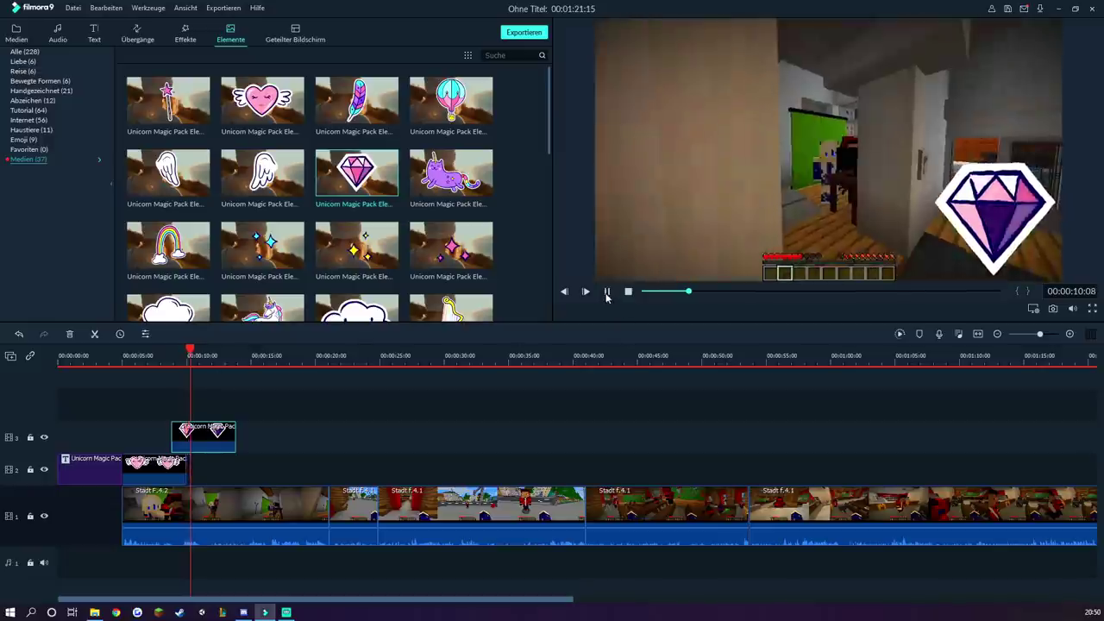
pyautogui.click(607, 291)
# Place the walking unicorn element on the second video track at 00:00:13:12
pyautogui.scroll(-3, 499, 193)
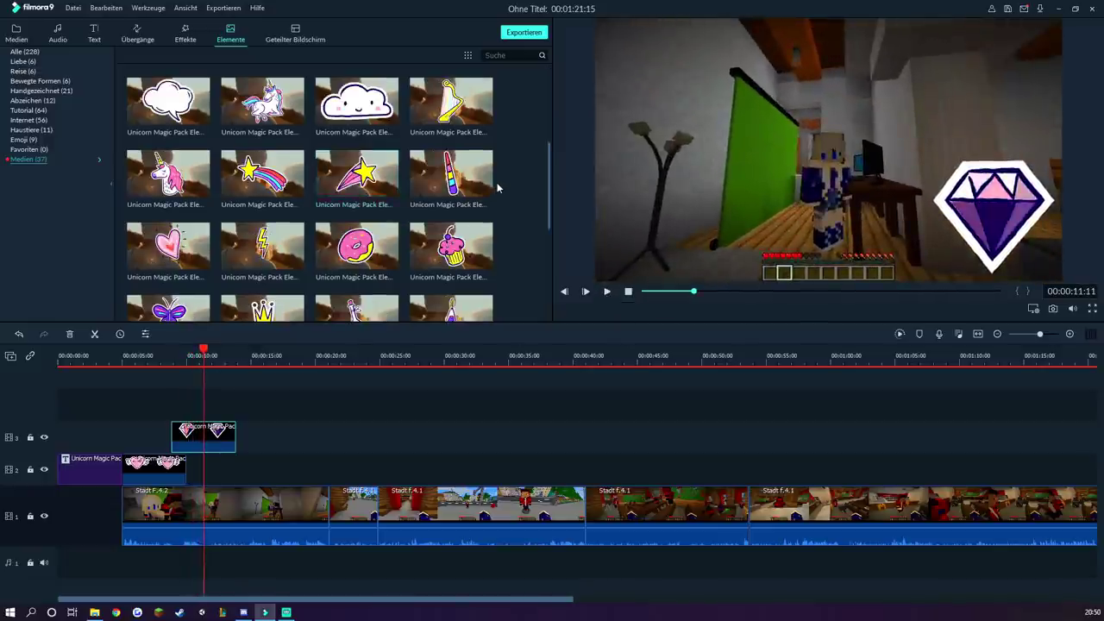
pyautogui.scroll(-5, 179, 195)
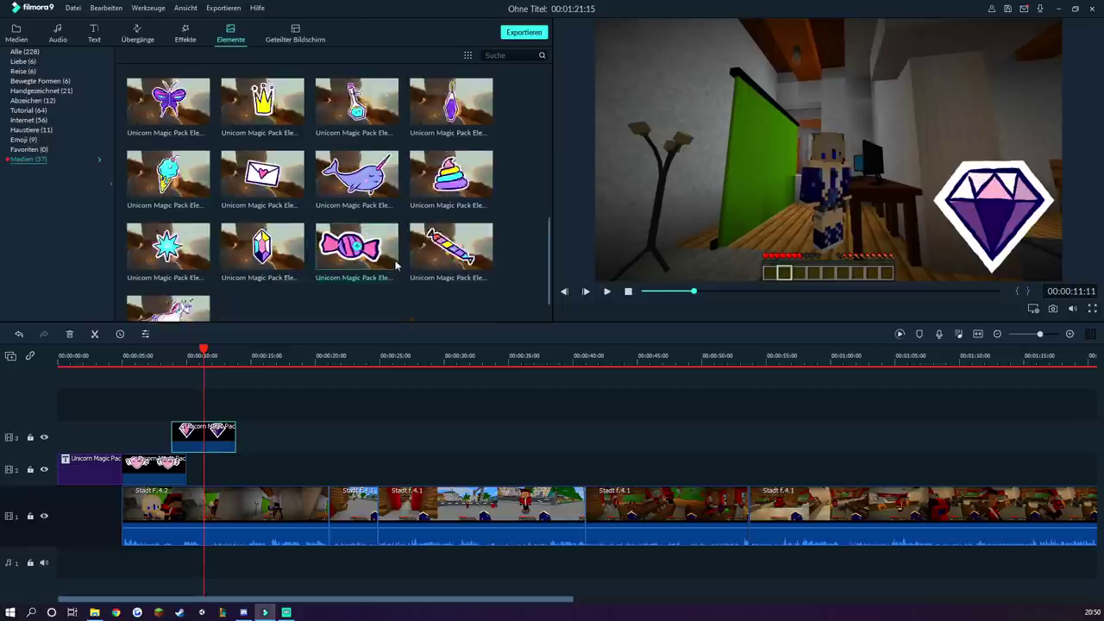
pyautogui.press('space')
pyautogui.press('space')
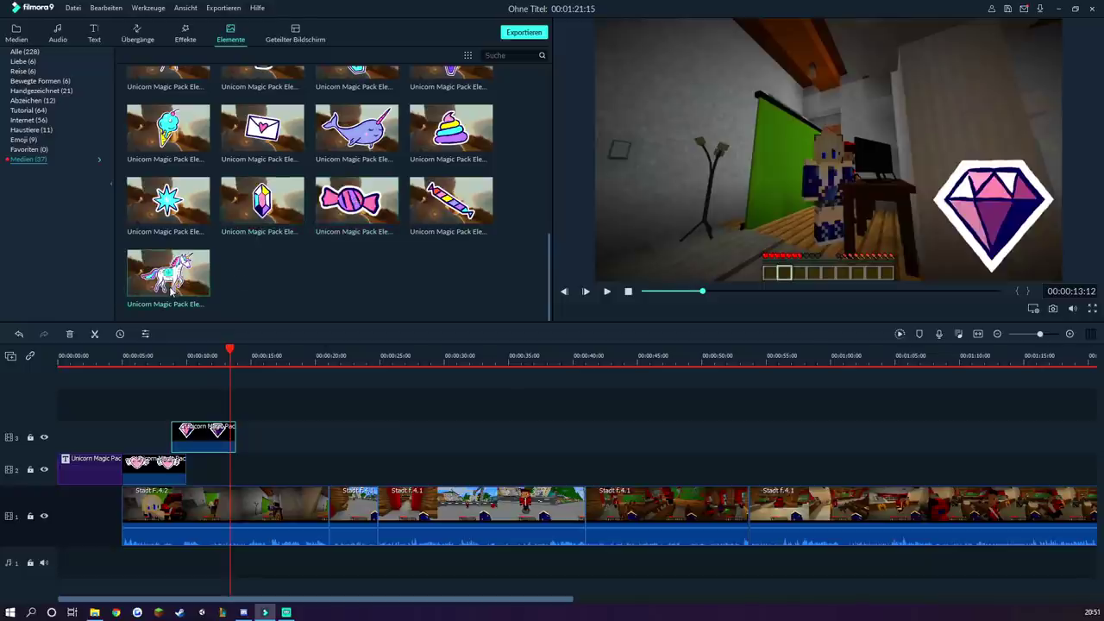
pyautogui.moveTo(170, 292); pyautogui.dragTo(276, 470)
# Shrink the unicorn and move it to the lower-left corner of the video frame
pyautogui.click(871, 172)
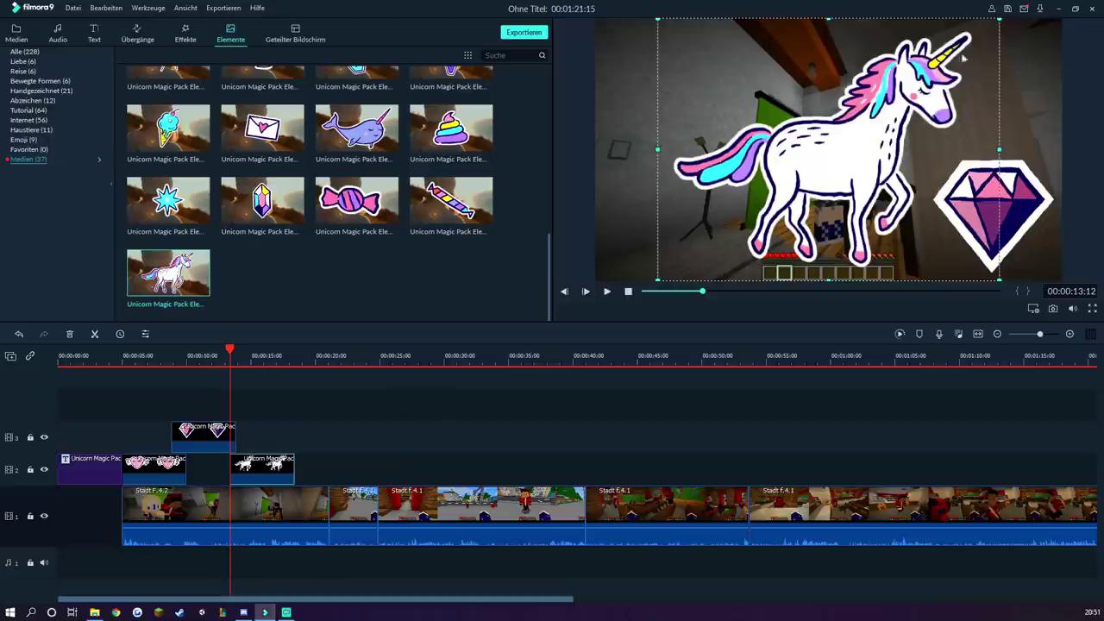
pyautogui.moveTo(996, 24); pyautogui.dragTo(833, 140)
pyautogui.moveTo(776, 215); pyautogui.dragTo(711, 218)
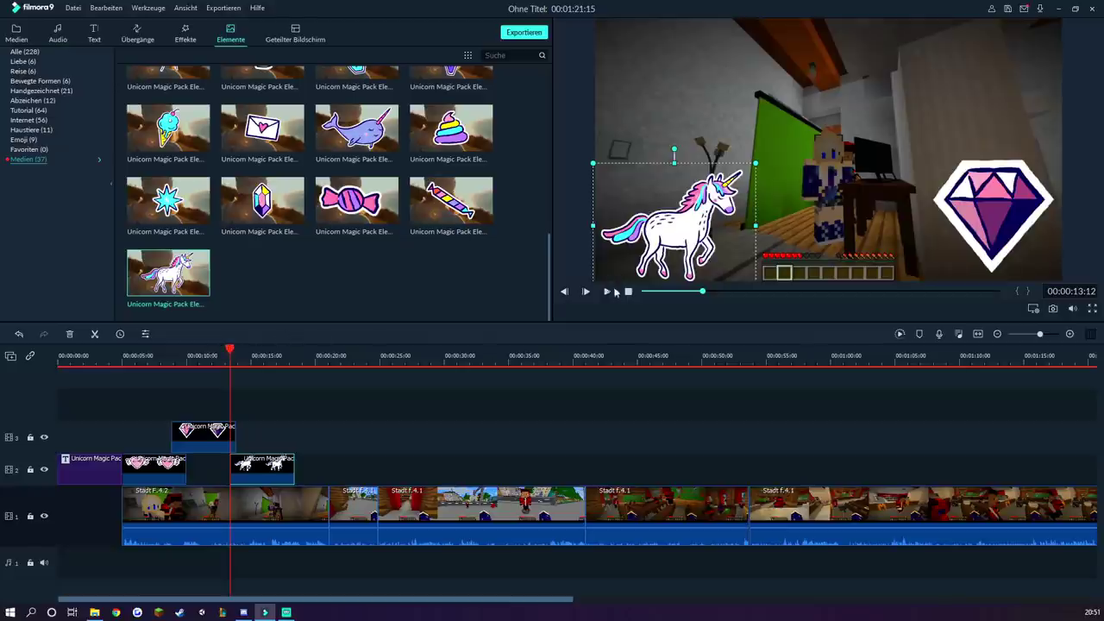
# Preview the walking unicorn from 00:00:13:12 and stop playback at 00:00:19:02
pyautogui.click(607, 292)
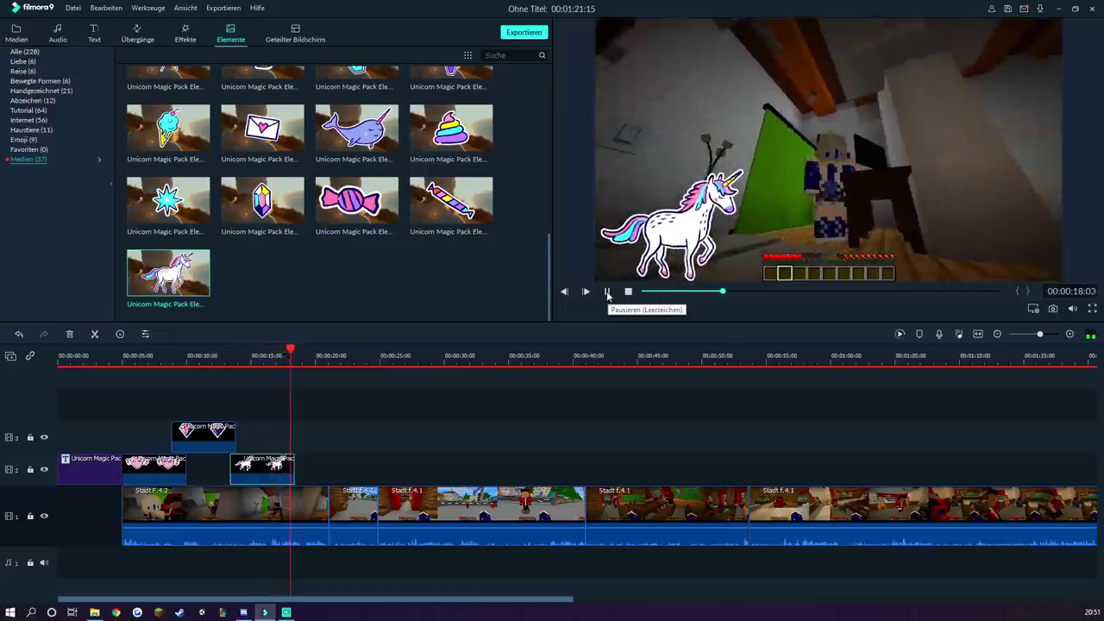
pyautogui.click(607, 293)
pyautogui.scroll(2, 440, 249)
pyautogui.click(607, 293)
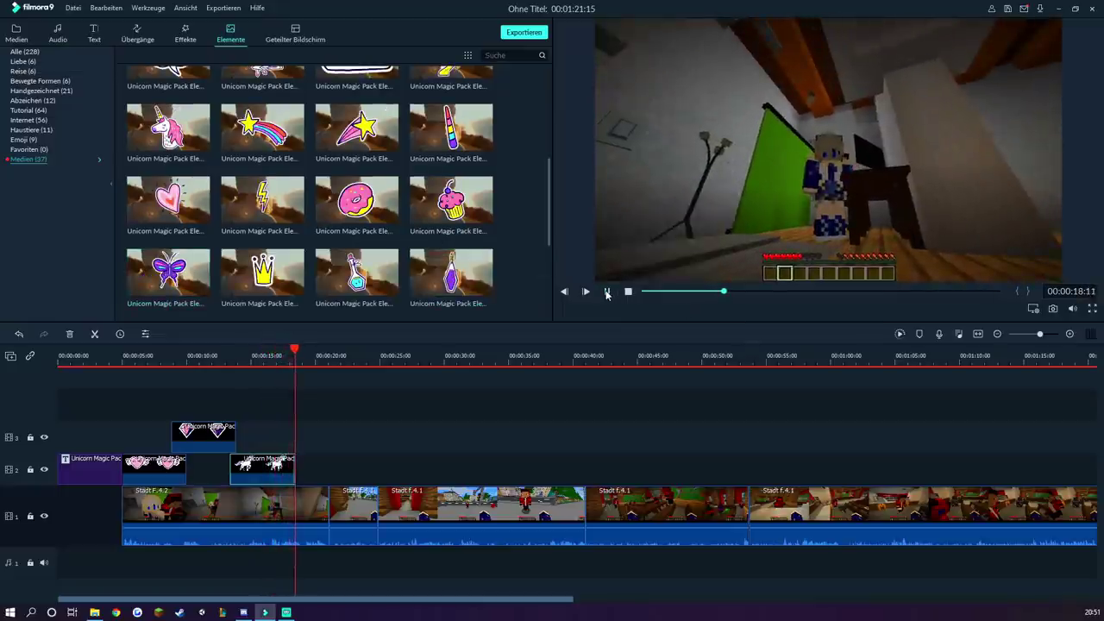
pyautogui.click(607, 292)
# Place the pink sparkle-stars element on the third video track directly after the unicorn's end and preview it up to 00:00:21:03
pyautogui.scroll(3, 463, 223)
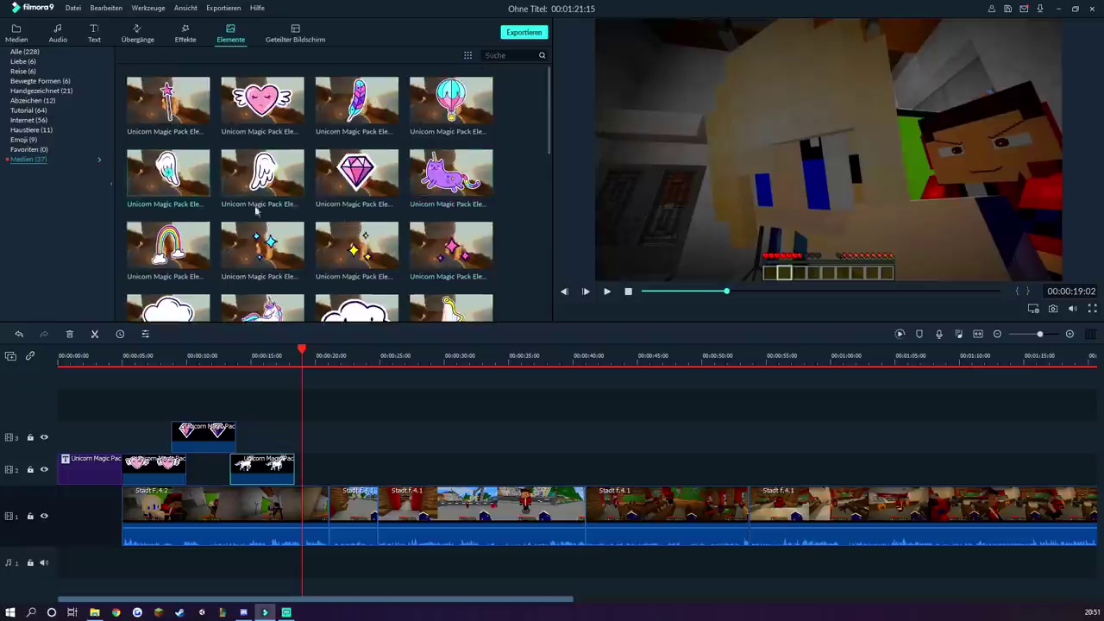
pyautogui.moveTo(450, 246); pyautogui.dragTo(300, 418)
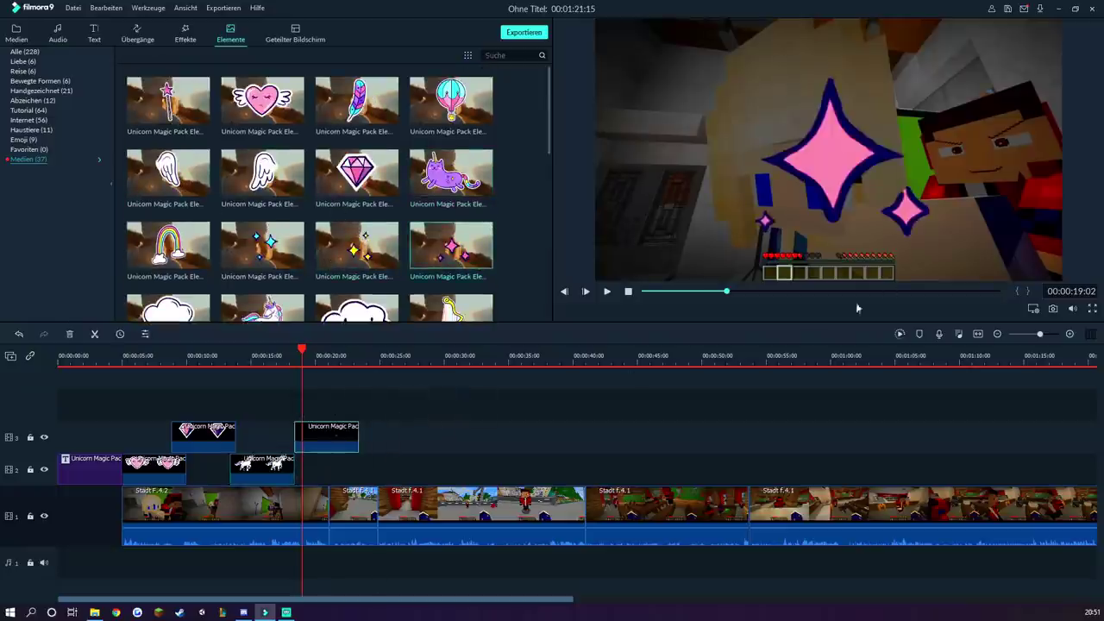
pyautogui.click(291, 355)
pyautogui.press('space')
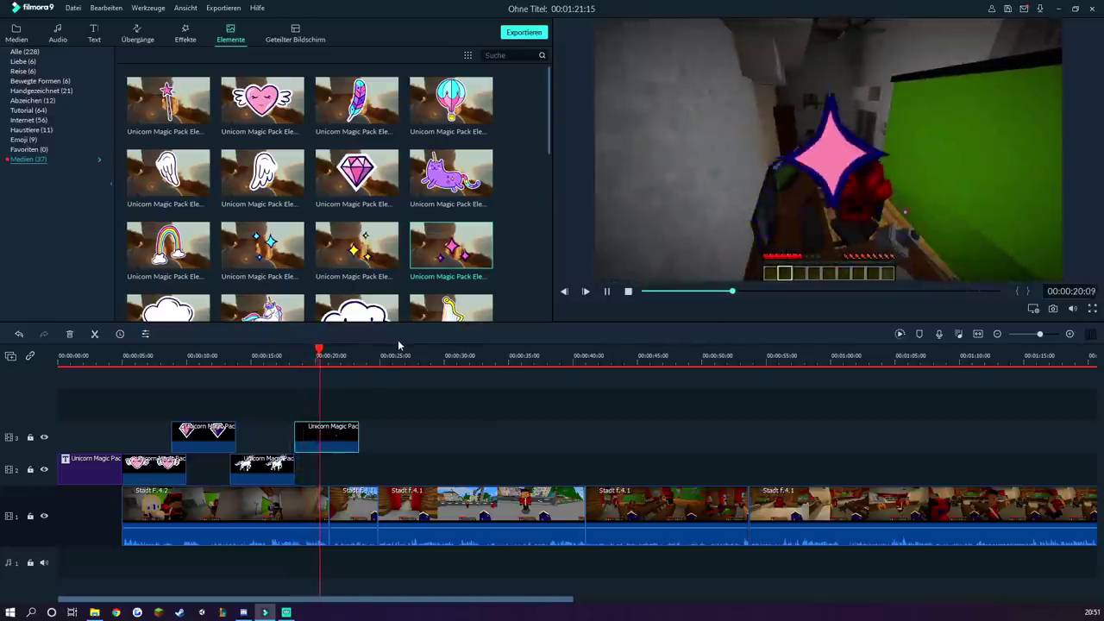
pyautogui.press('space')
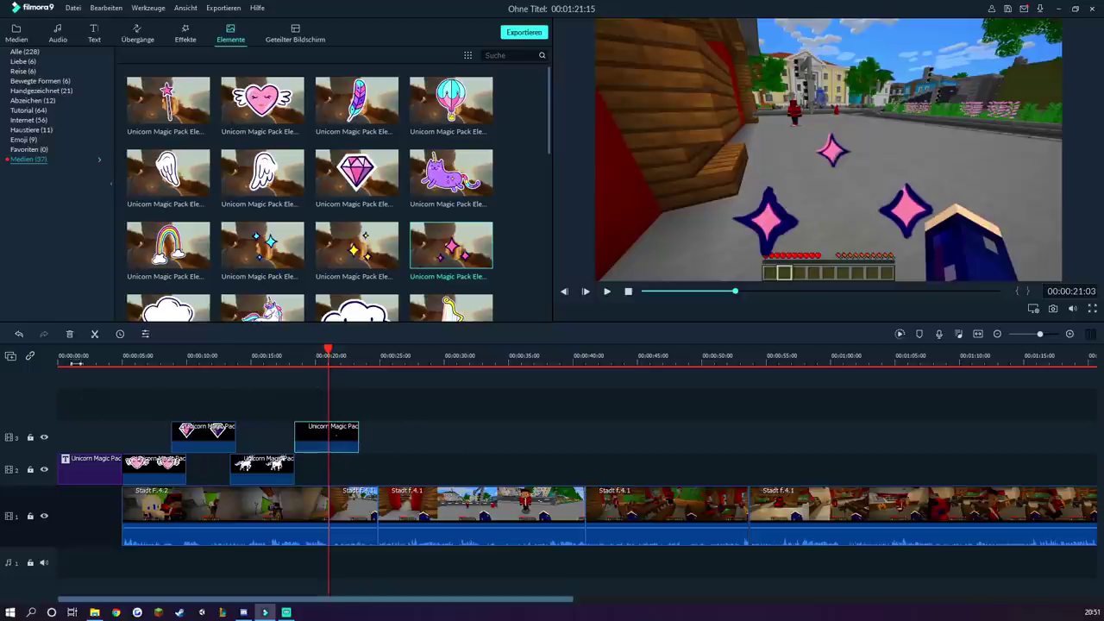
# Split the pink sparkle-stars clip at 00:00:21:03 and delete its remaining part
pyautogui.click(95, 336)
pyautogui.click(347, 440)
pyautogui.press('Delete')
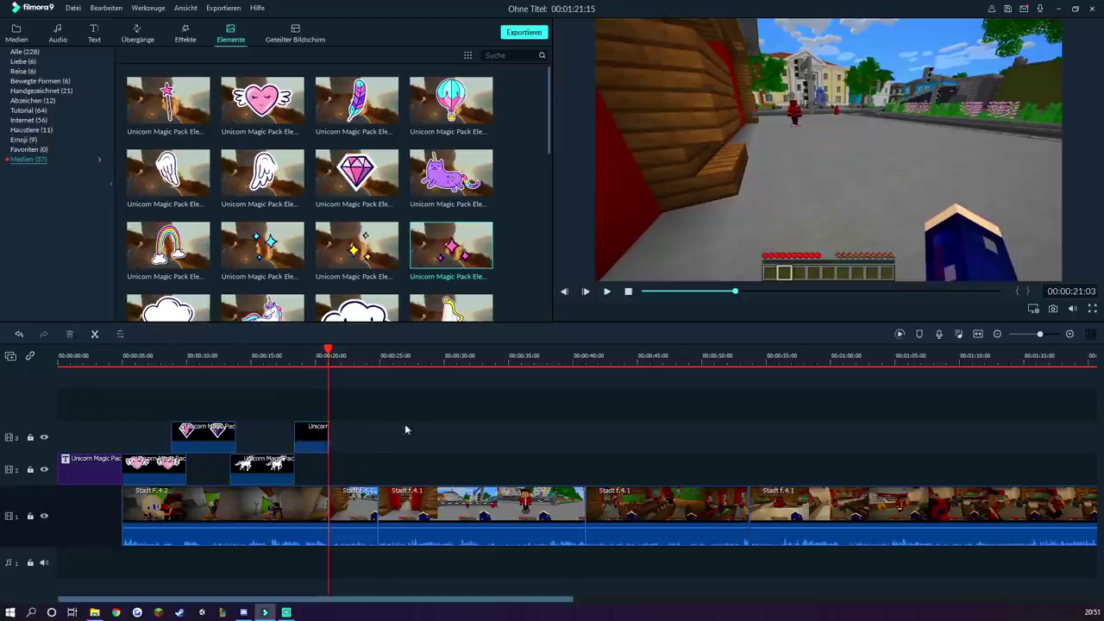
# Add Unicorn Magic Pack Overlay 3 to the second video track from 00:00:21:03 to the footage's end and preview it
pyautogui.scroll(-5, 506, 197)
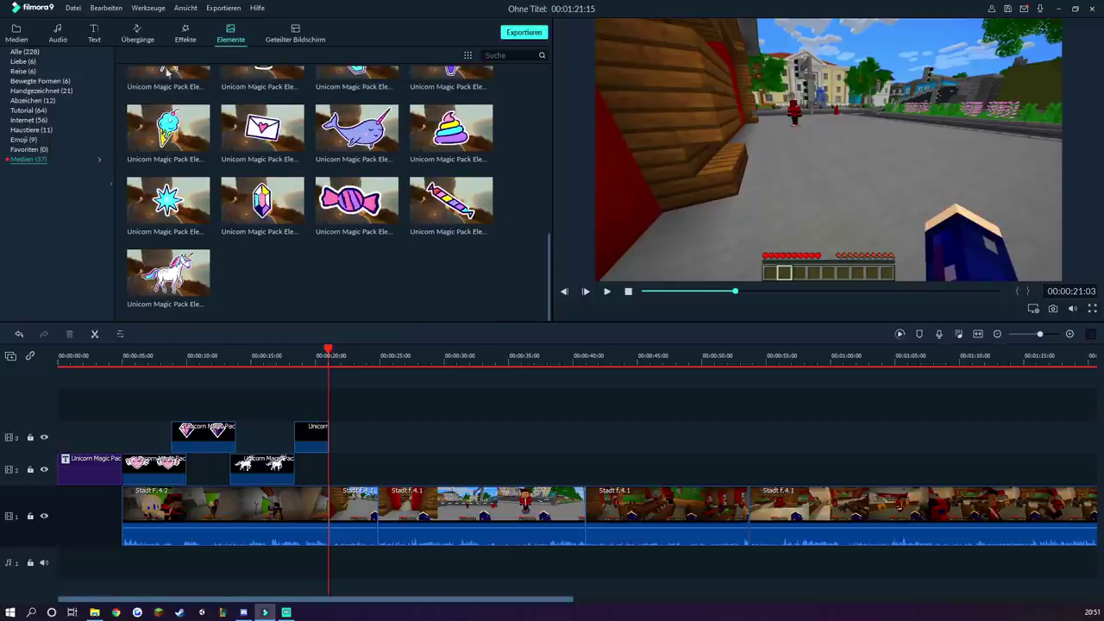
pyautogui.click(185, 36)
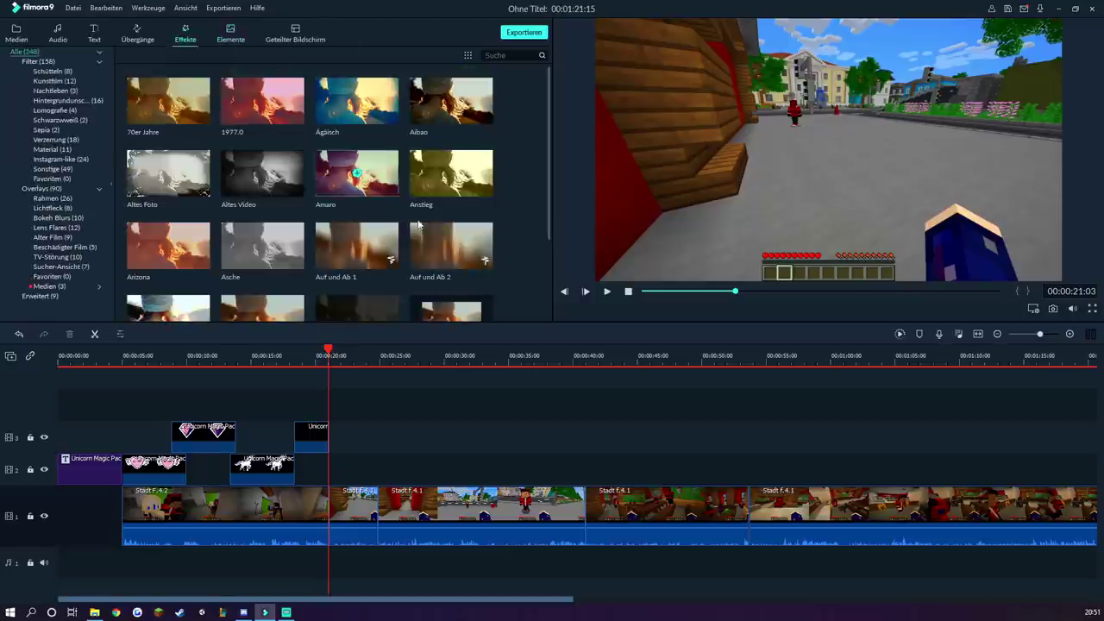
pyautogui.click(47, 286)
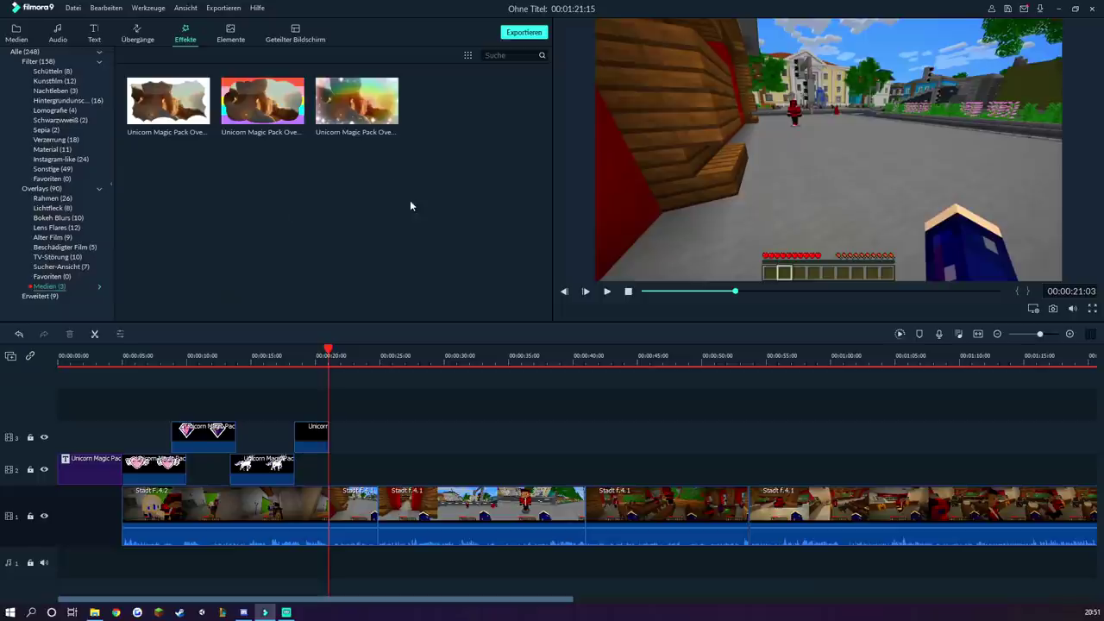
pyautogui.moveTo(340, 115)
pyautogui.moveTo(340, 115); pyautogui.dragTo(988, 470)
pyautogui.press('space')
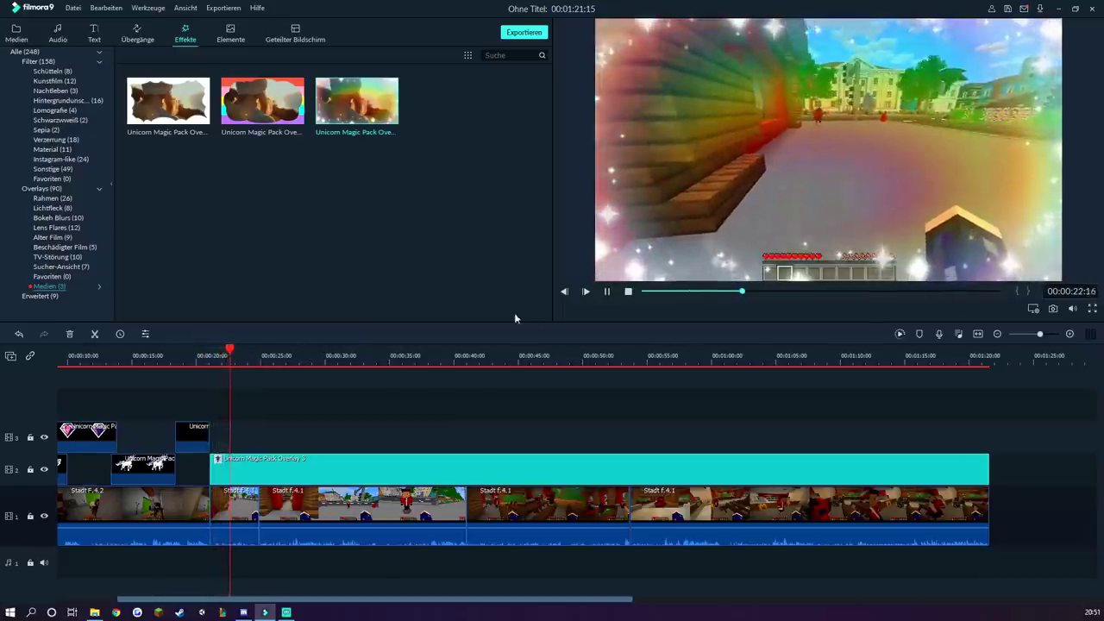
pyautogui.press('space')
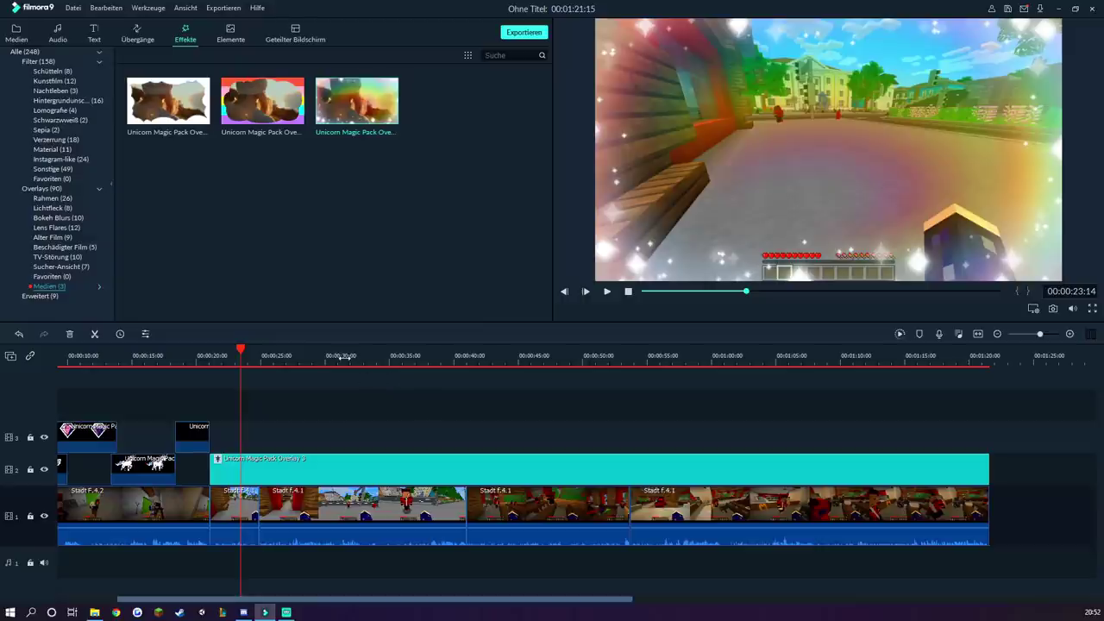
pyautogui.click(309, 356)
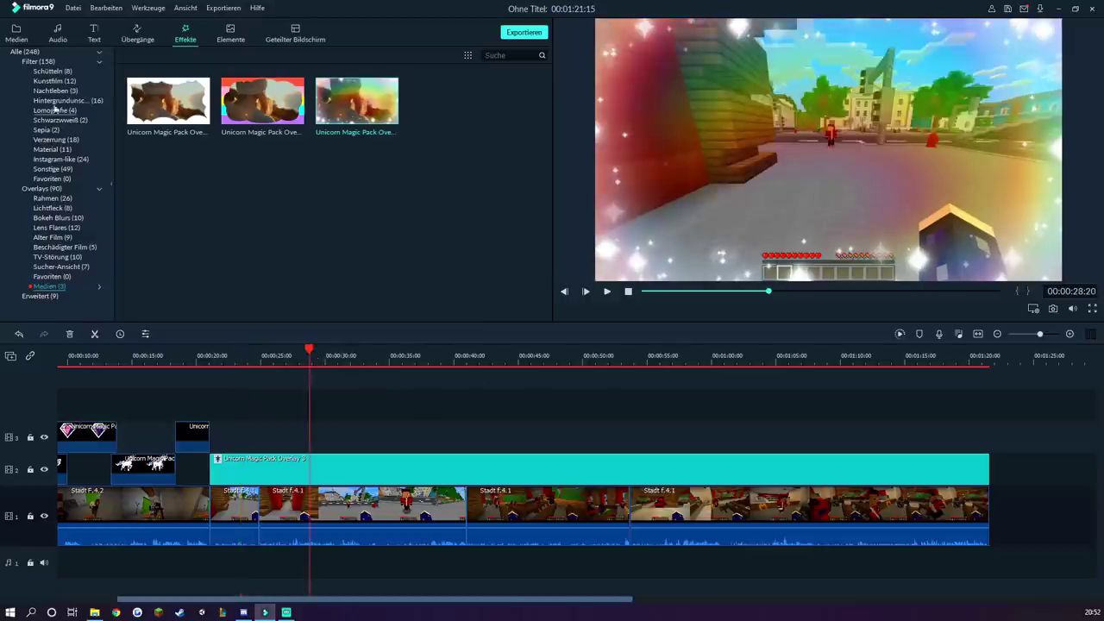
# Add the Unicorn Magic Pack rainbow-swirl transition between the Stadt F.4.2 clip and the first Stadt f.4.1 clip, and preview it from 00:00:20:11
pyautogui.click(138, 35)
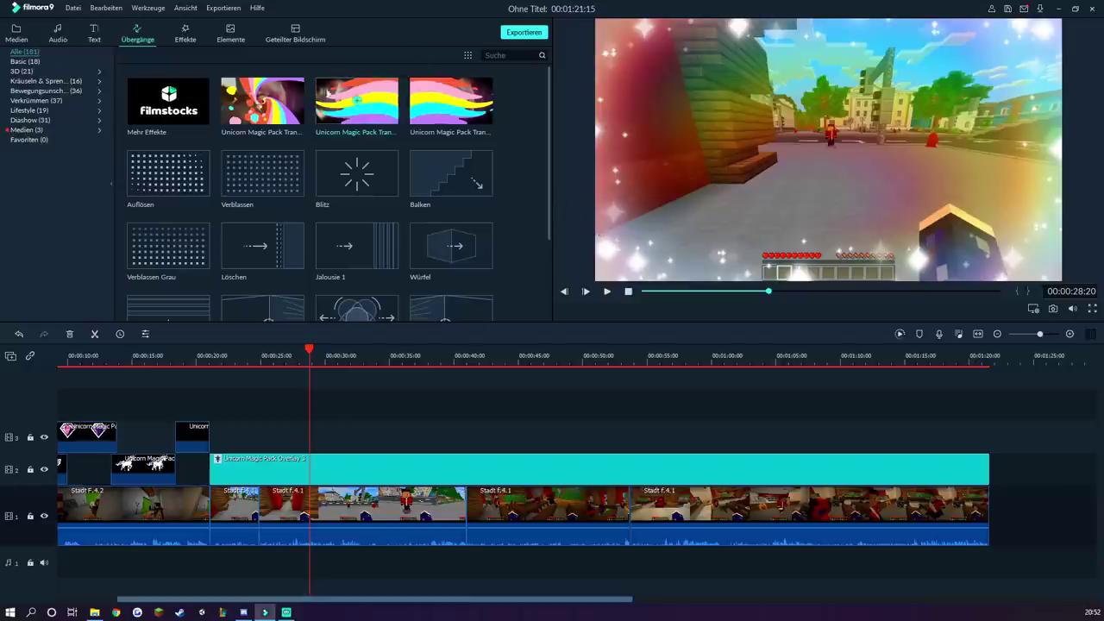
pyautogui.moveTo(255, 121); pyautogui.dragTo(209, 515)
pyautogui.click(200, 362)
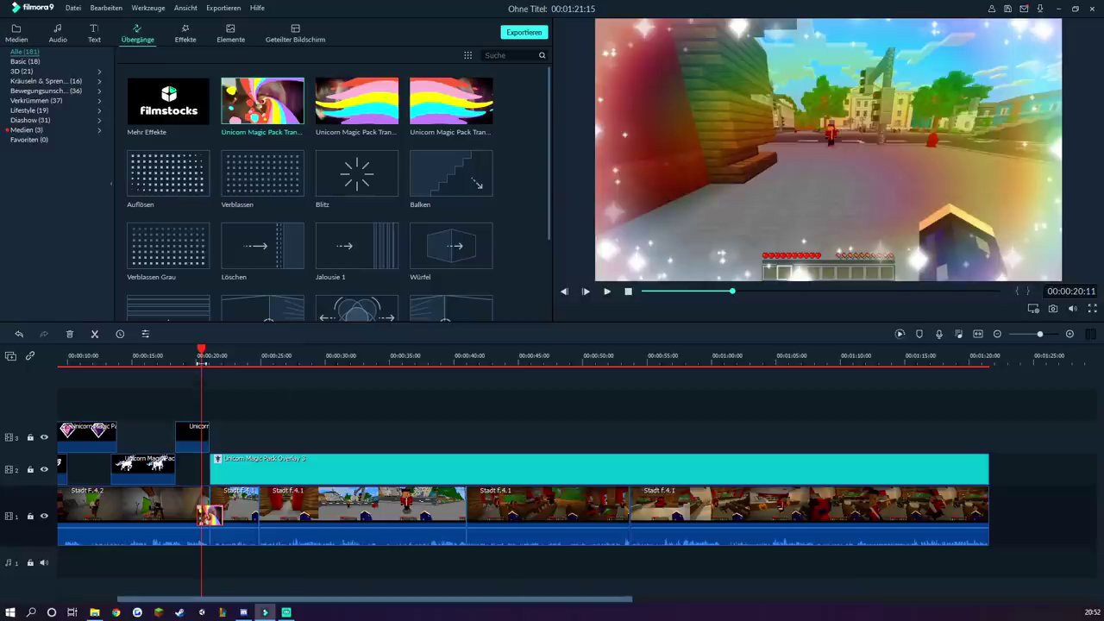
pyautogui.press('space')
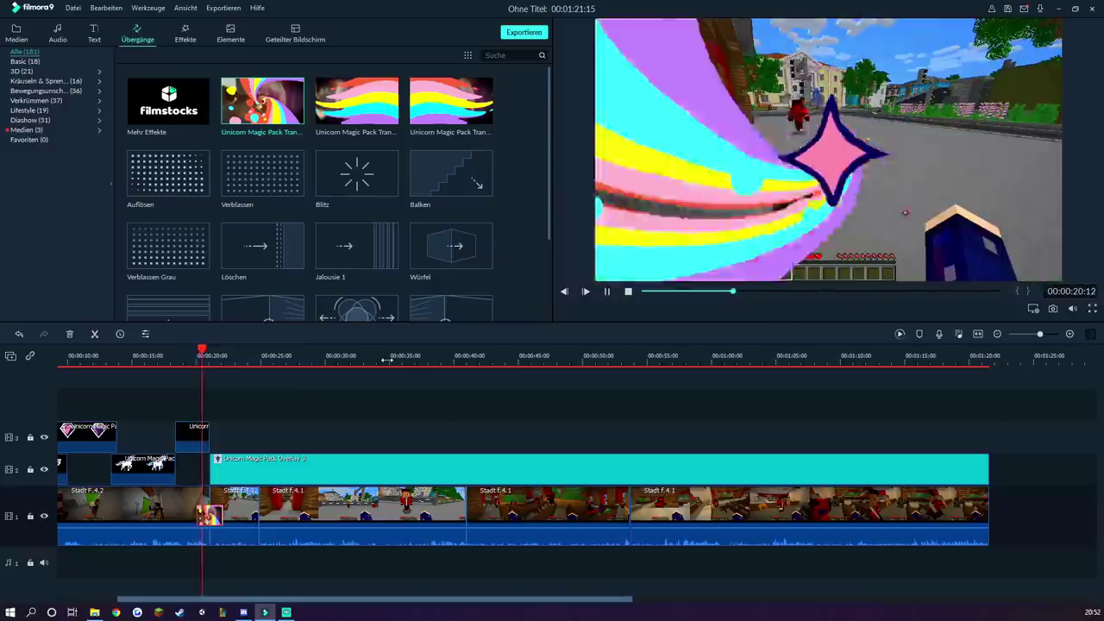
pyautogui.press('space')
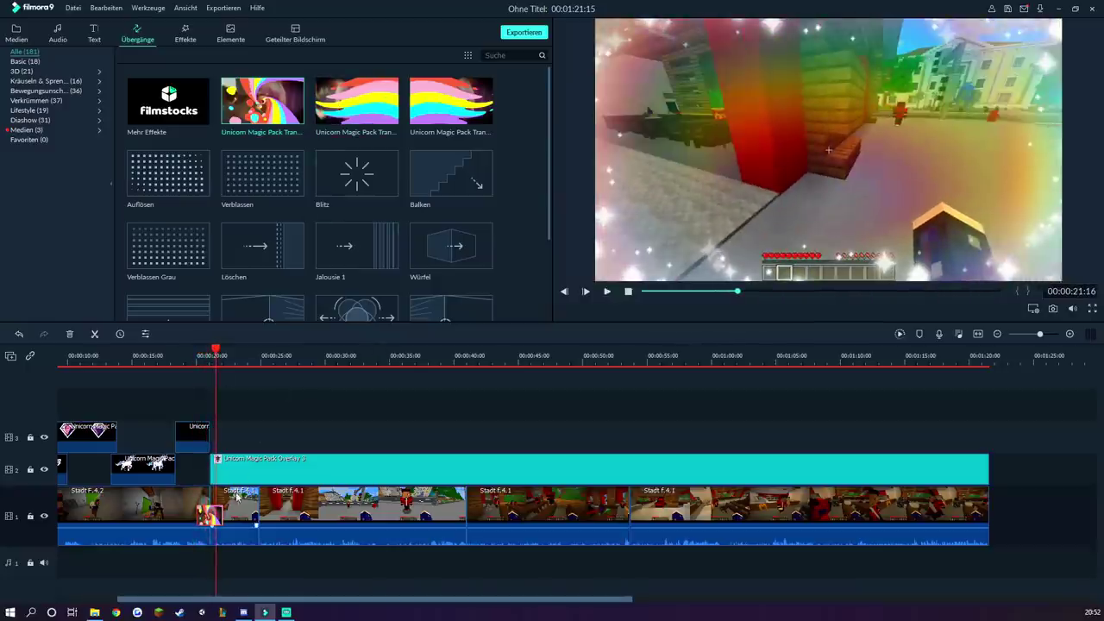
# Adjust the overlay to end at 00:01:22:12 and add the first rainbow-wave transition between the second and third Stadt f.4.1 clips
pyautogui.moveTo(211, 466); pyautogui.dragTo(211, 466)
pyautogui.click(489, 411)
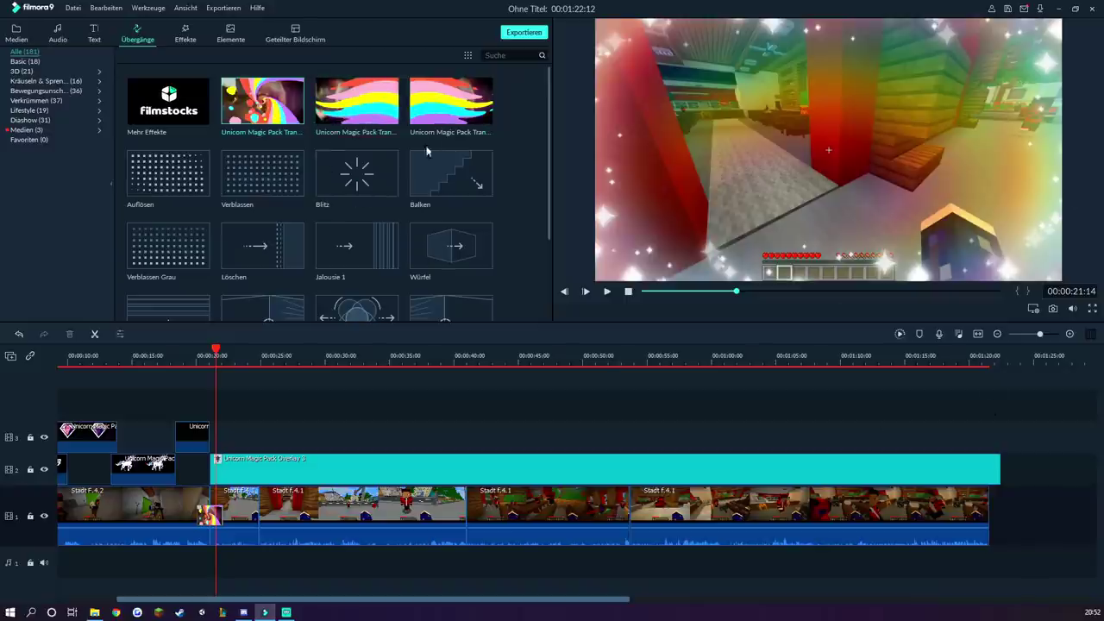
pyautogui.moveTo(335, 119); pyautogui.dragTo(465, 516)
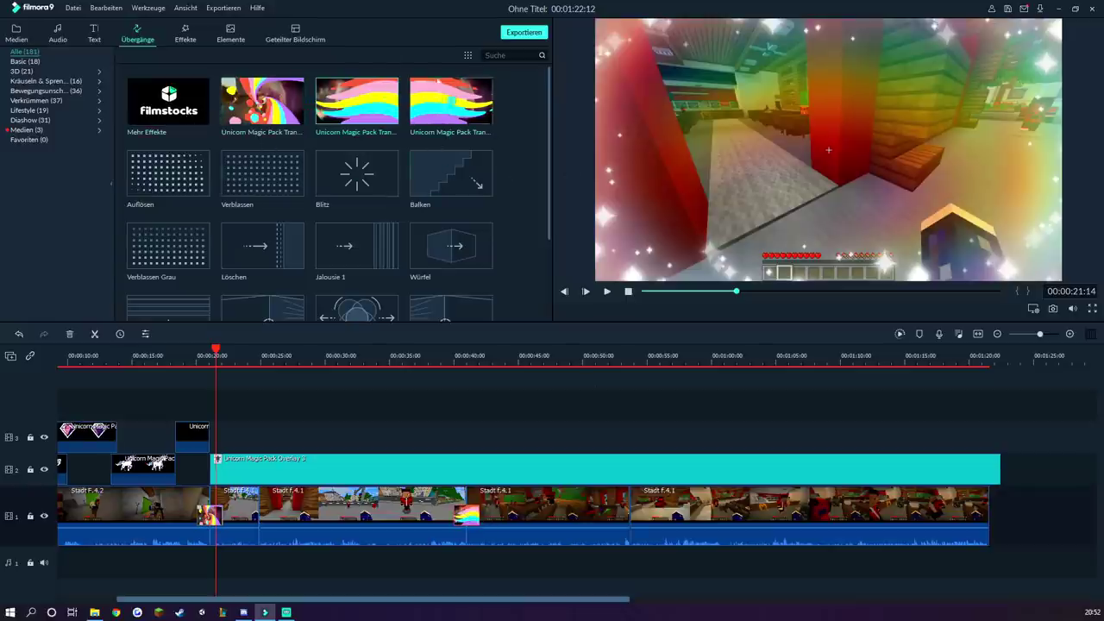
# Look through the transition, title, media and audio libraries
pyautogui.scroll(-3, 513, 249)
pyautogui.scroll(3, 512, 249)
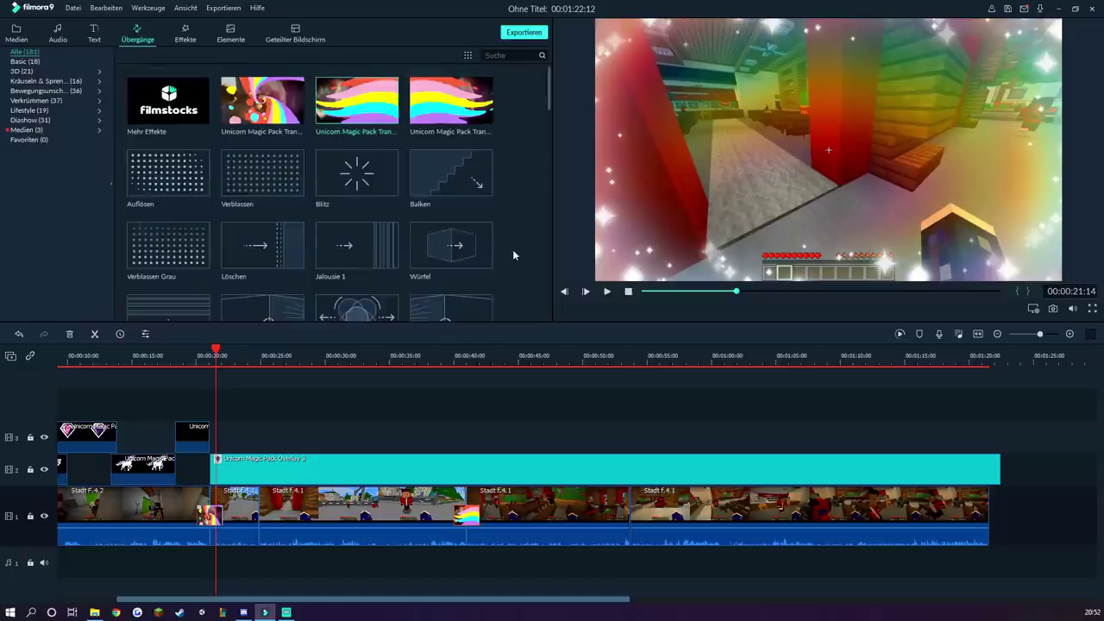
pyautogui.click(141, 365)
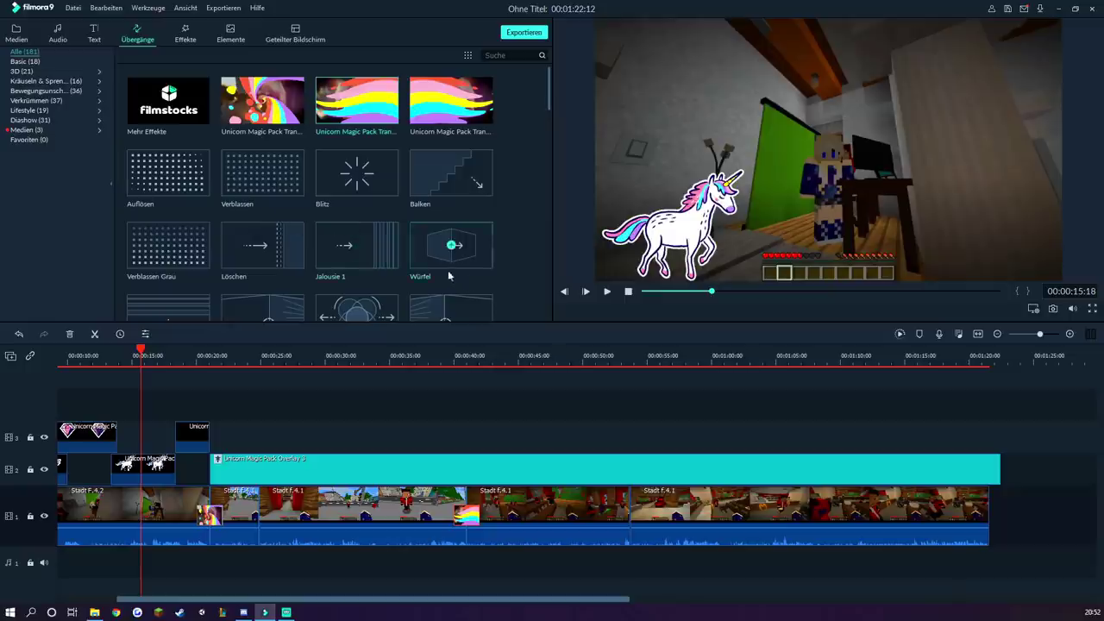
pyautogui.scroll(-15, 357, 246)
pyautogui.scroll(15, 348, 217)
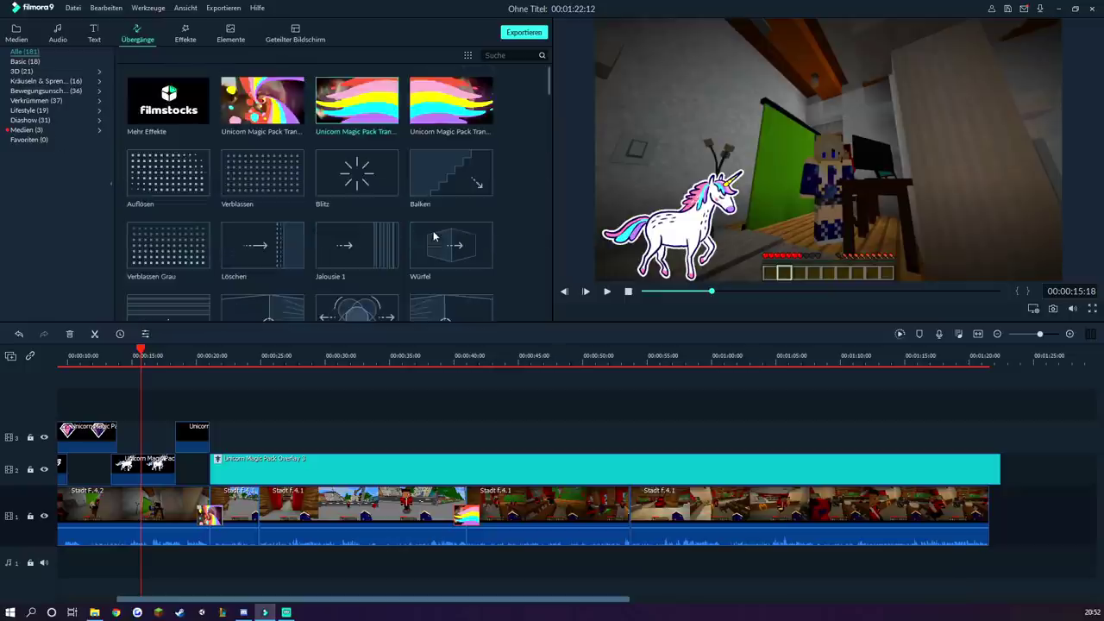
pyautogui.click(94, 33)
pyautogui.click(15, 34)
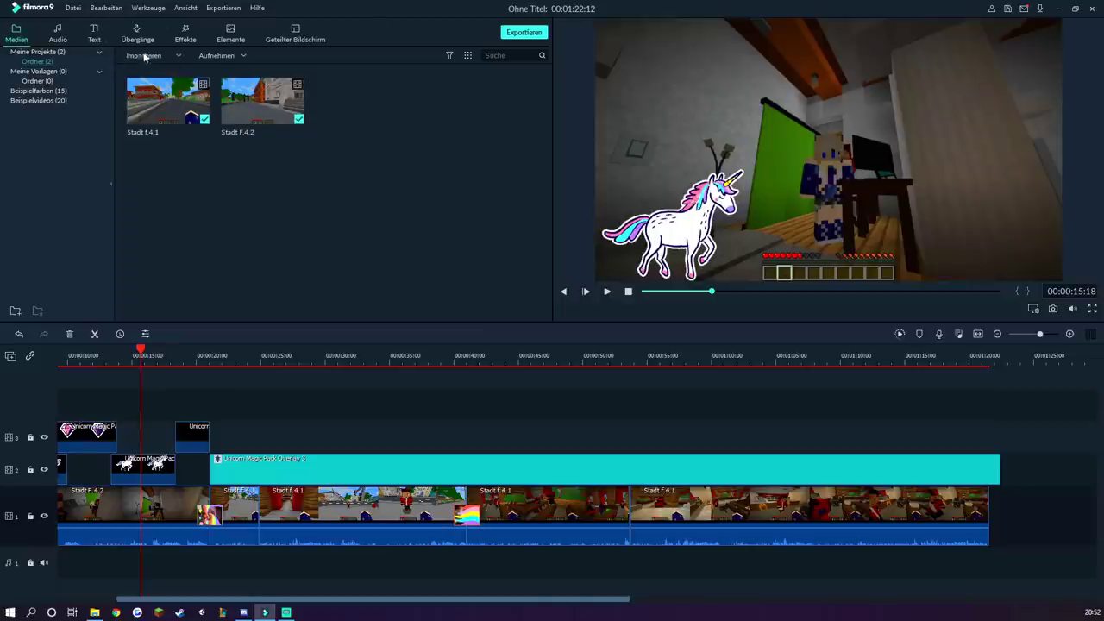
pyautogui.click(56, 33)
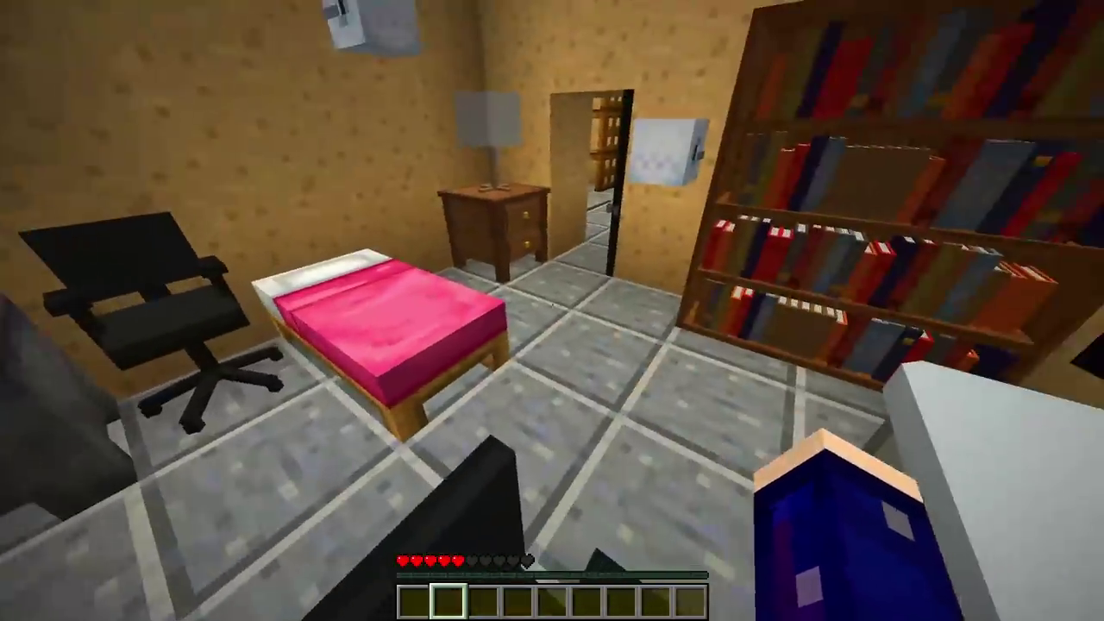
pyautogui.press('e')
pyautogui.press('e')
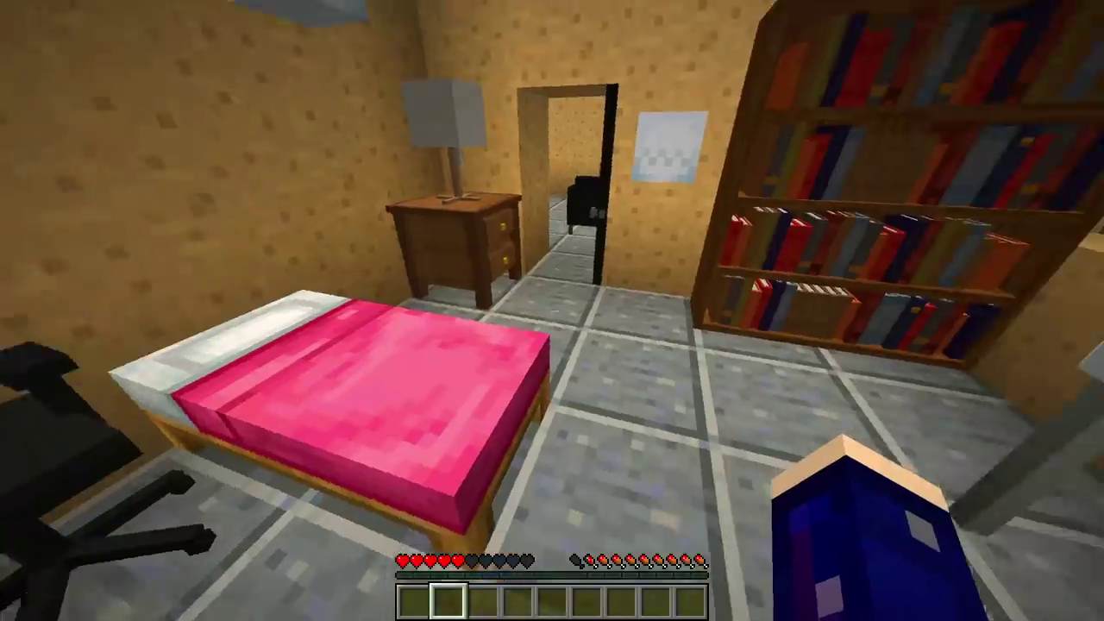
pyautogui.press('w')
pyautogui.press('w')
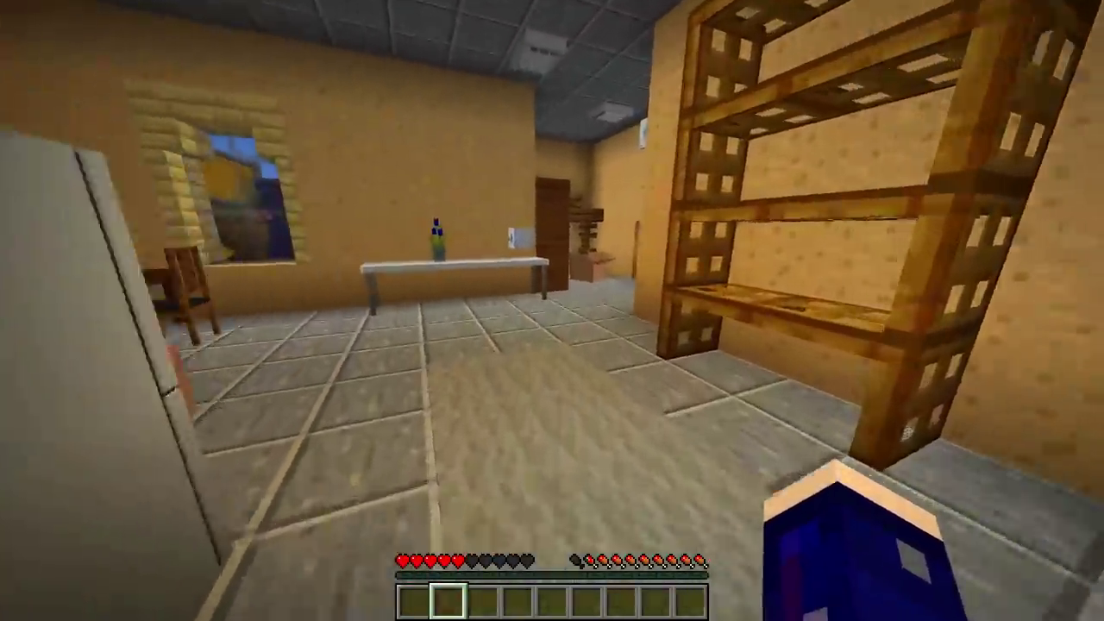
pyautogui.press('w')
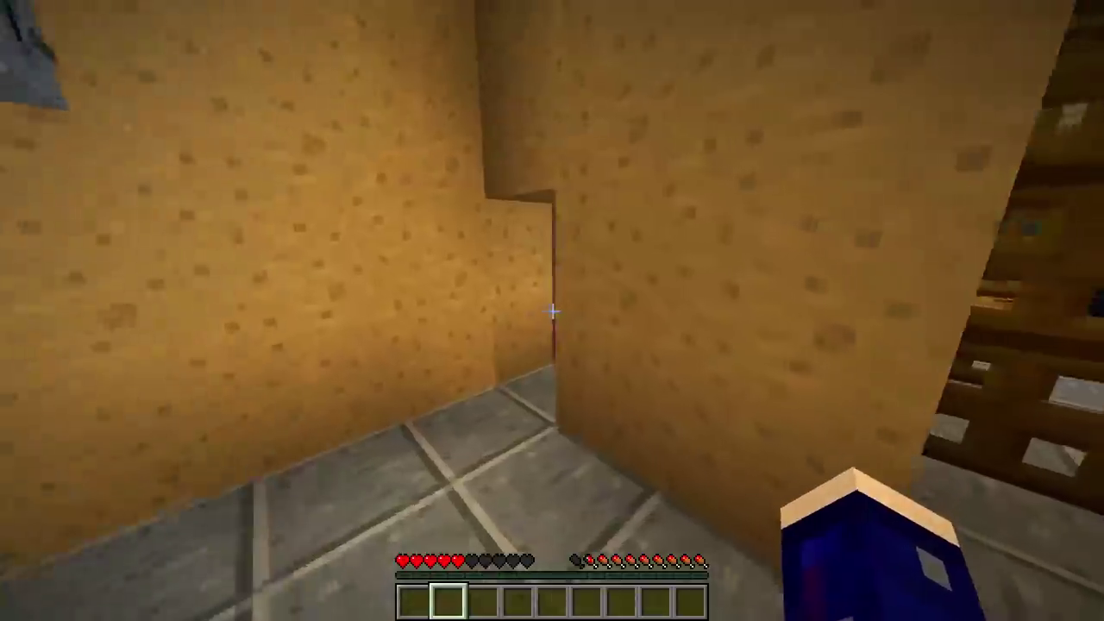
pyautogui.rightClick(552, 311)
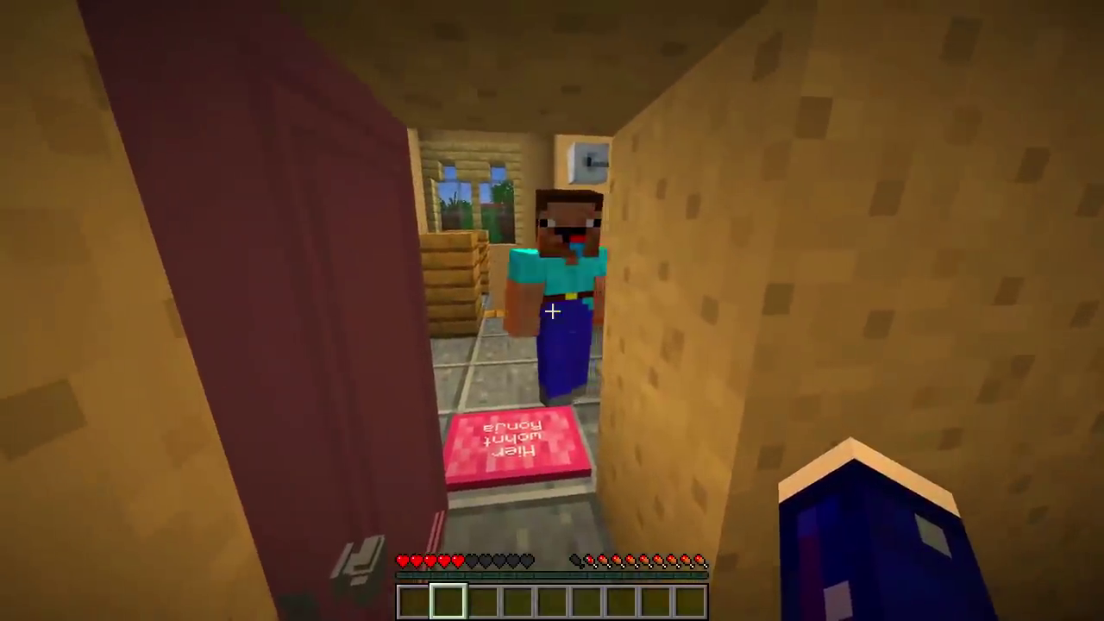
pyautogui.rightClick(552, 310)
pyautogui.rightClick(552, 310)
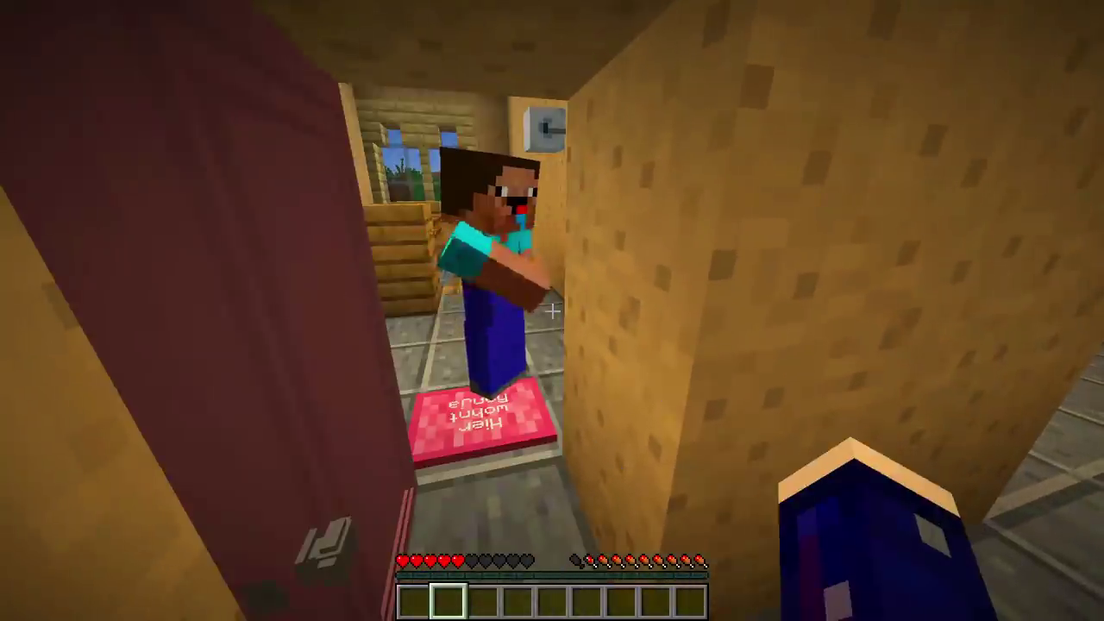
pyautogui.press('s')
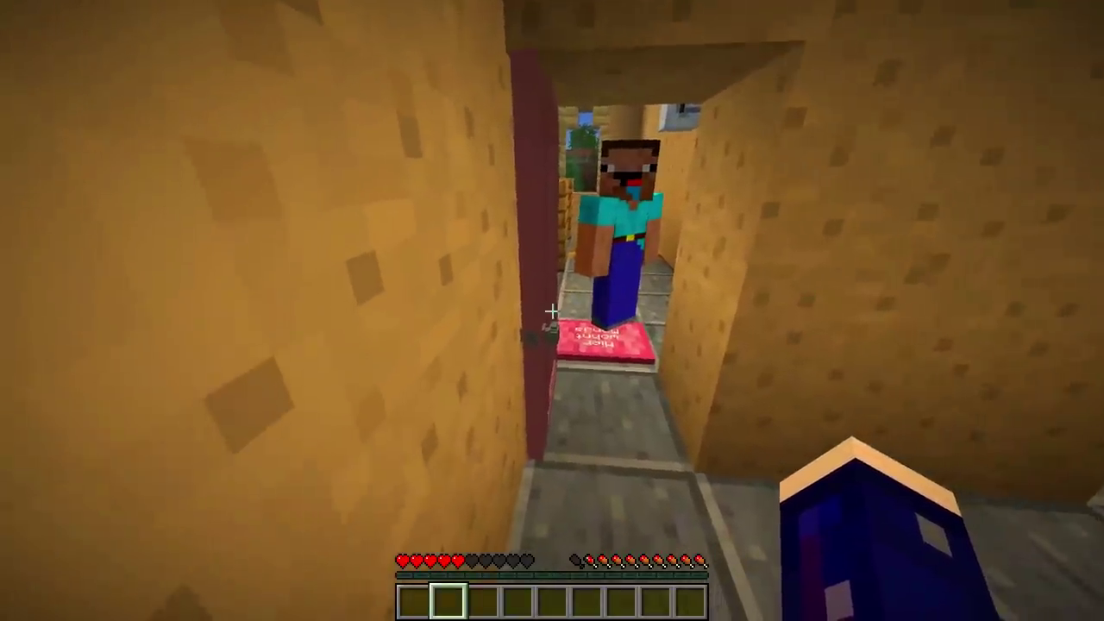
pyautogui.press('w')
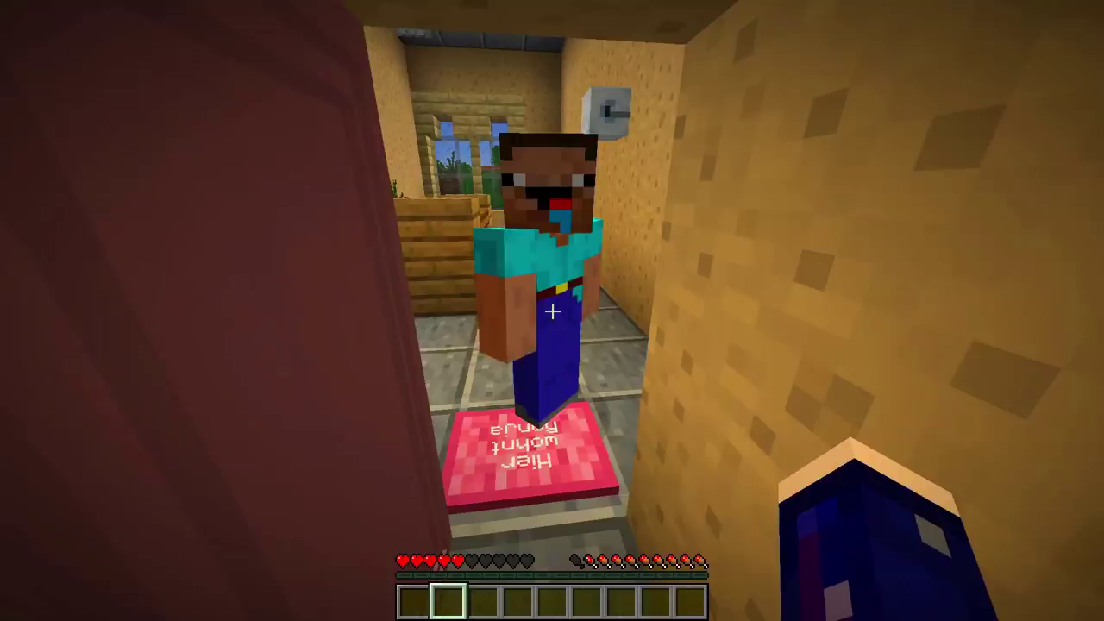
pyautogui.press('s')
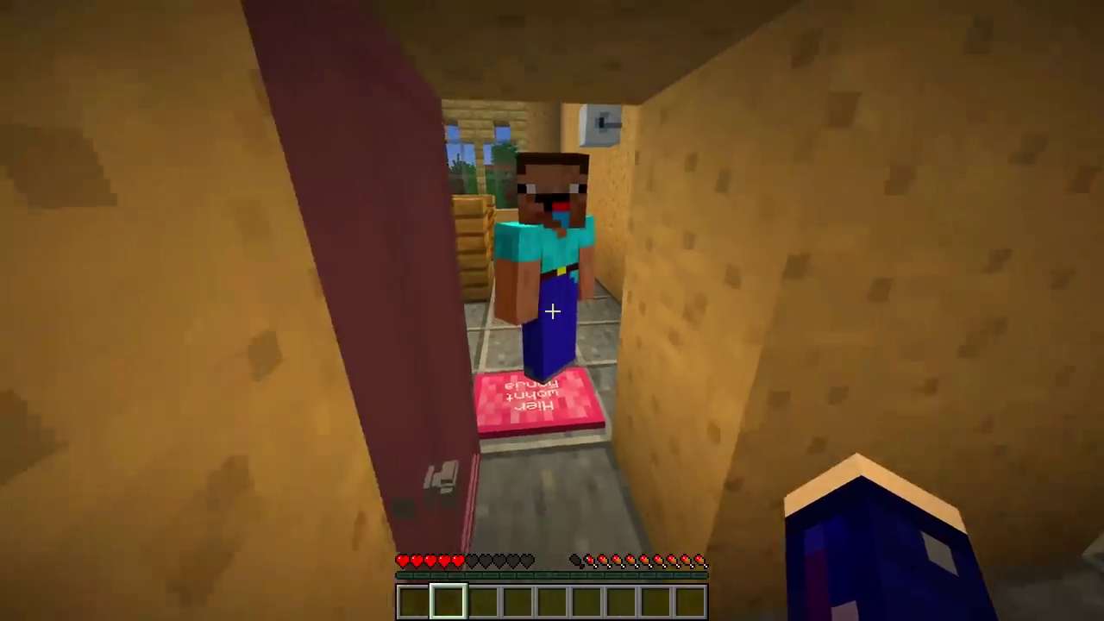
pyautogui.press('w')
pyautogui.press('w')
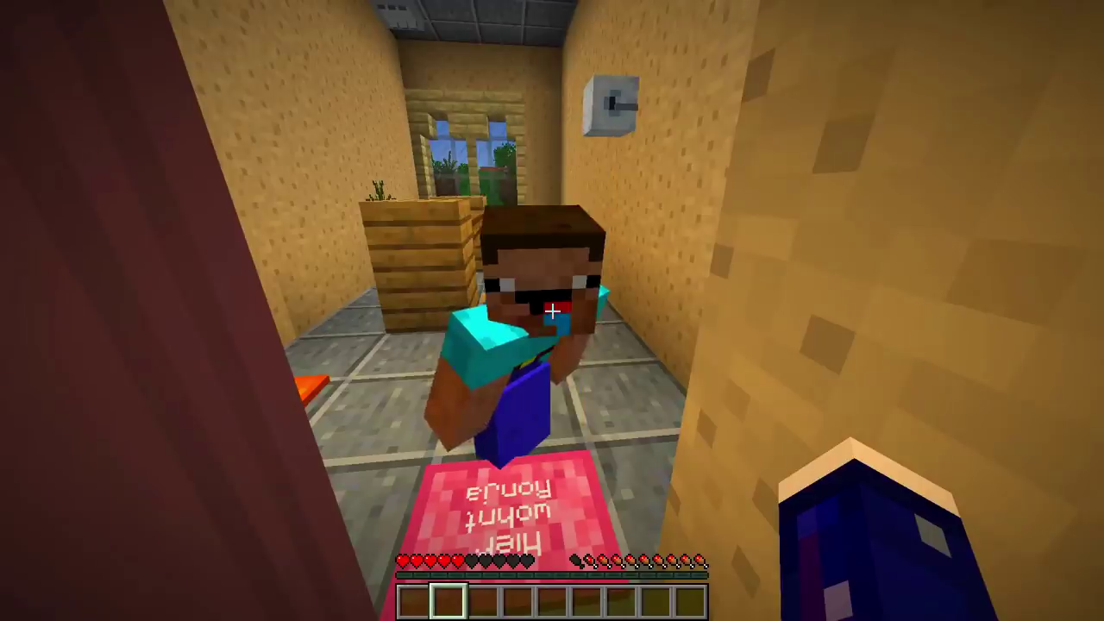
pyautogui.press('s')
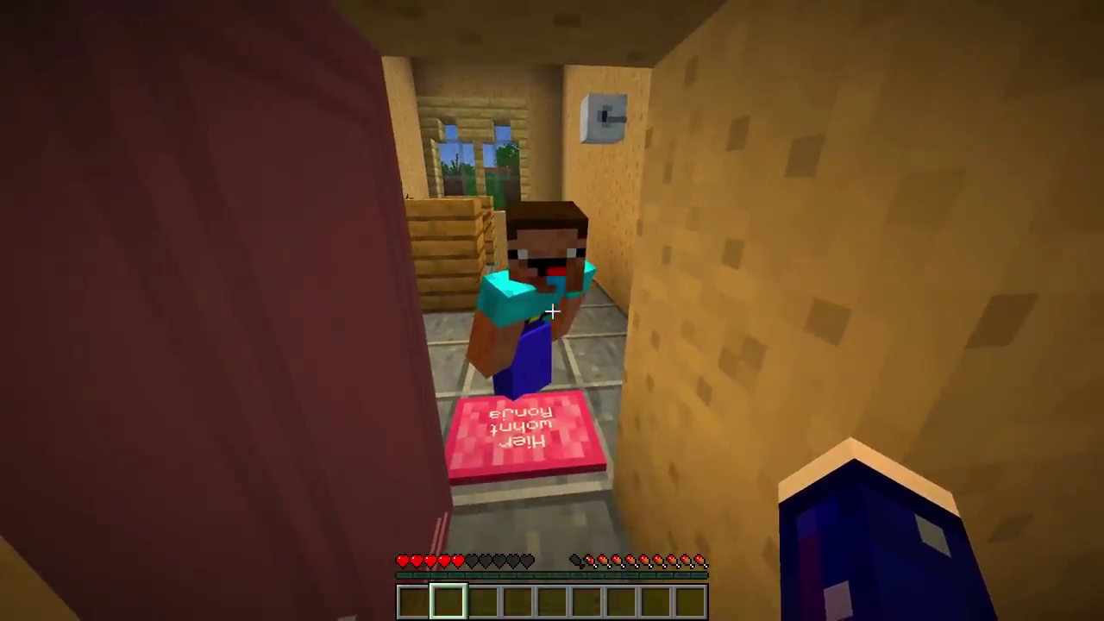
pyautogui.press('s')
pyautogui.press('w')
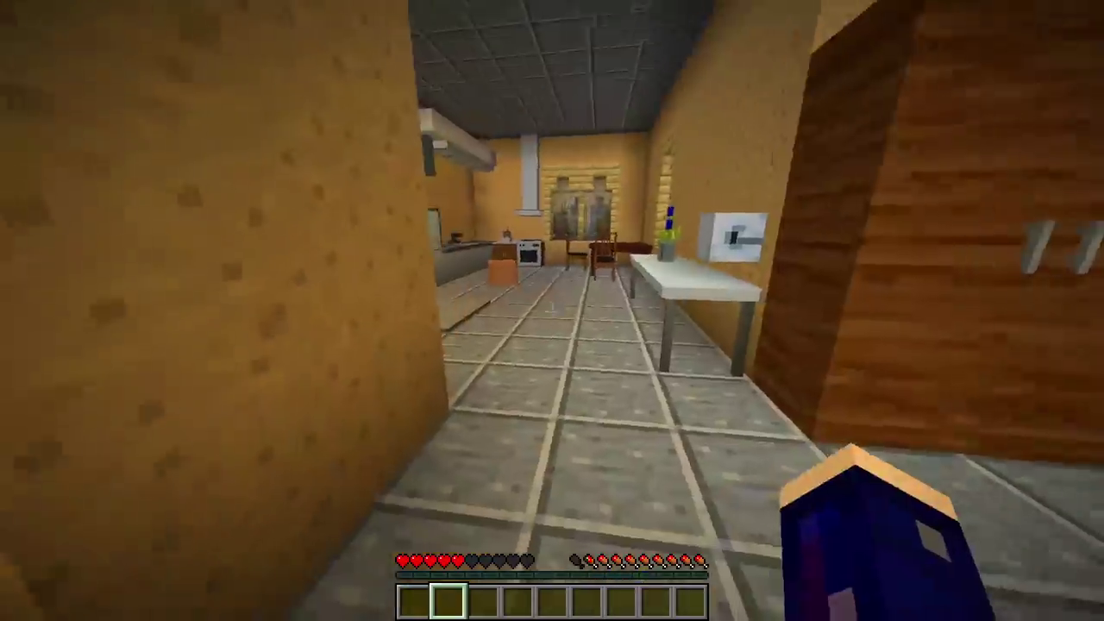
pyautogui.press('w')
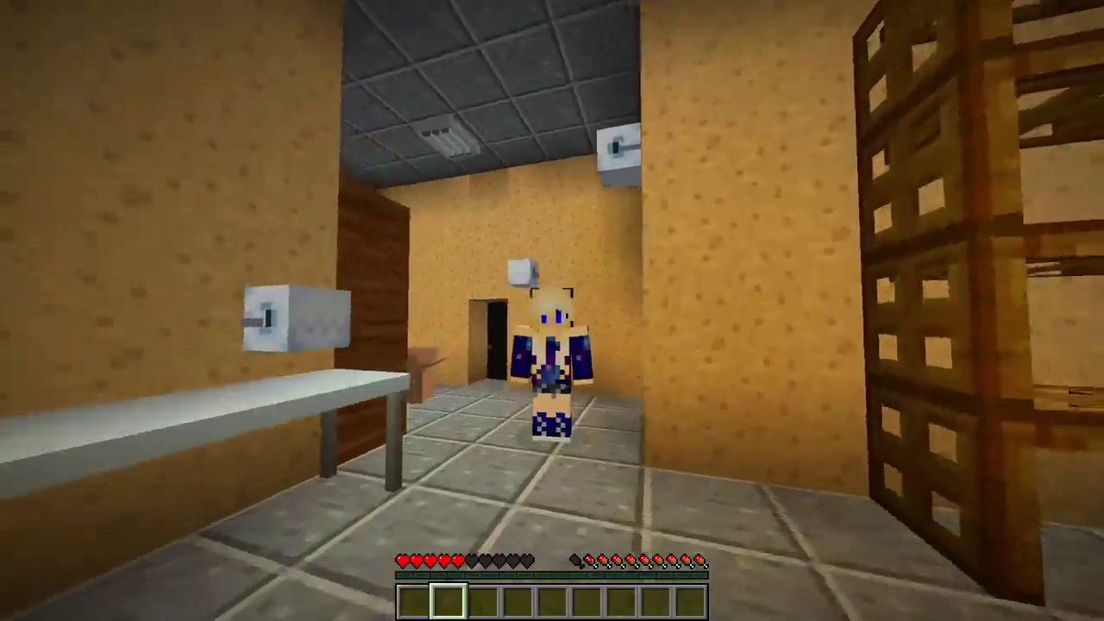
pyautogui.press('d')
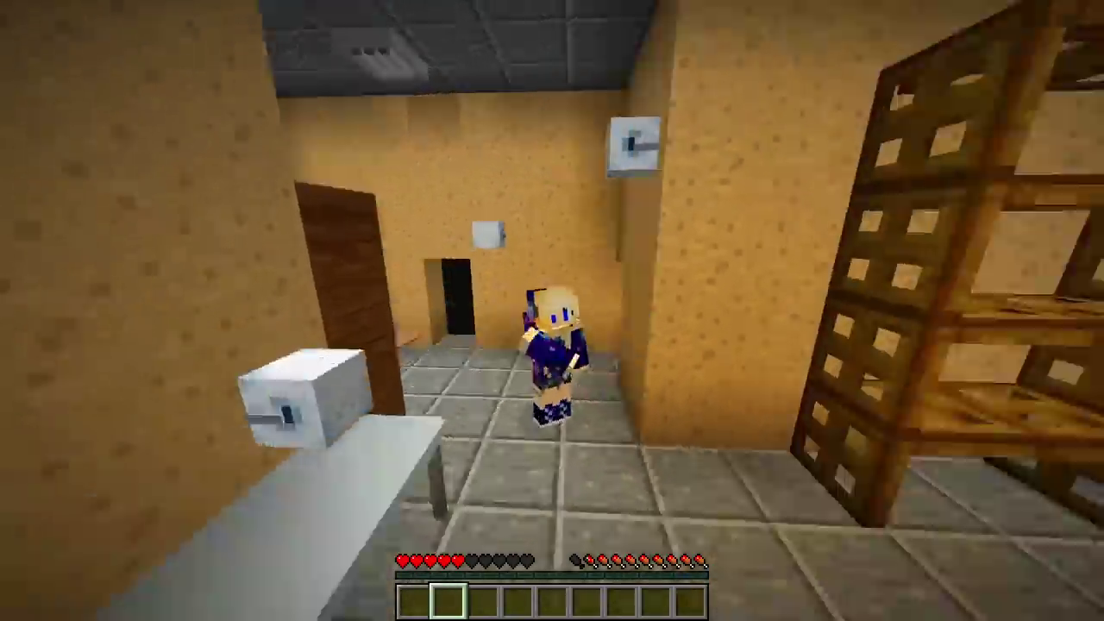
pyautogui.press('w')
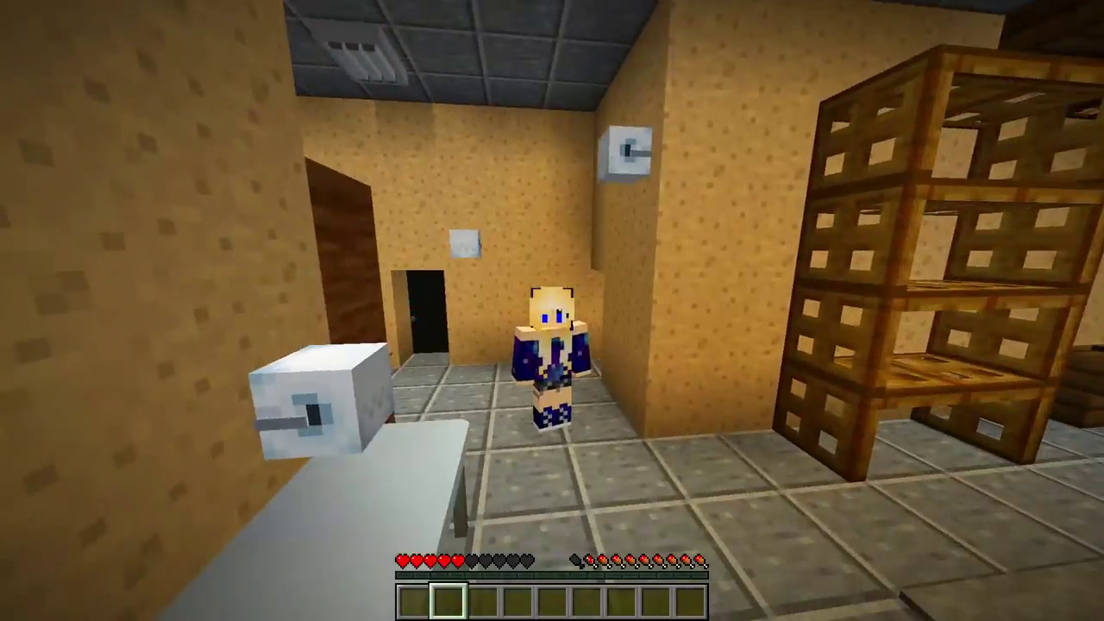